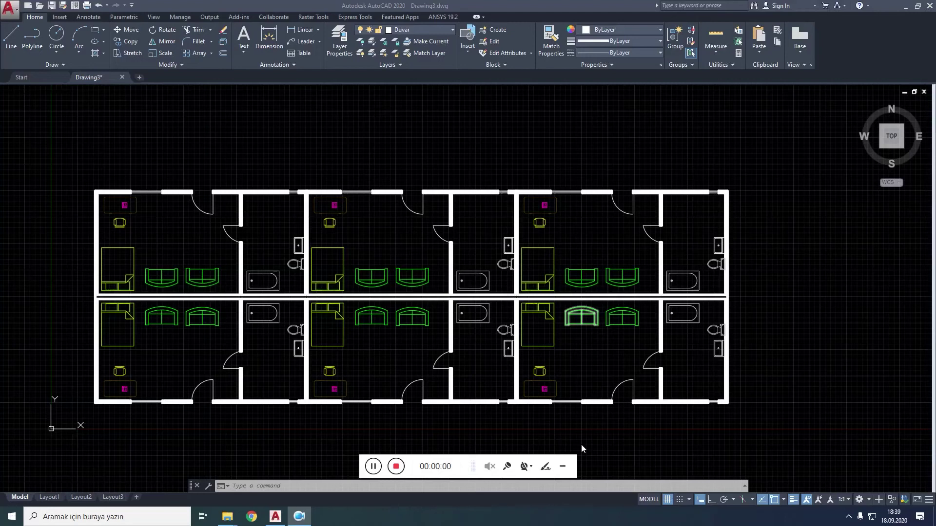
# - Keeping Duvar current, turn off Kanepe (undone), then Sandalye, then turn all layers back on
pyautogui.click(563, 469)
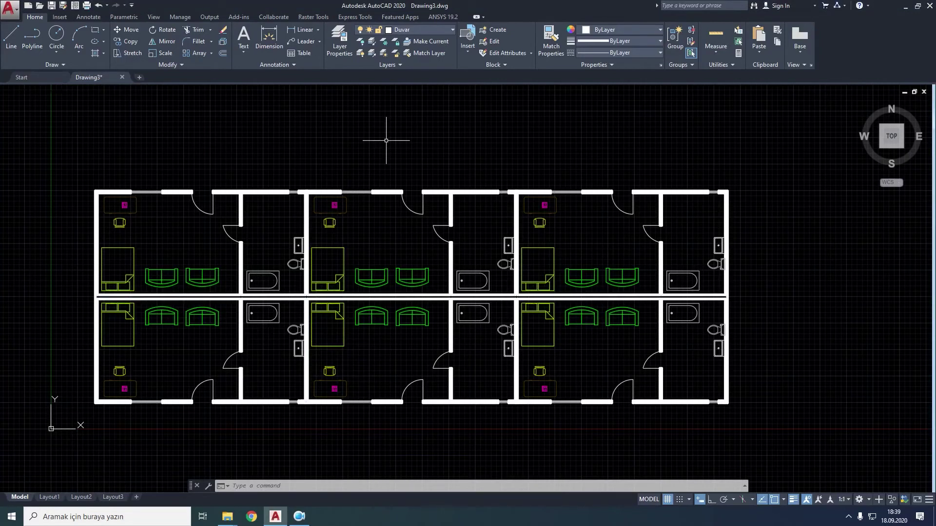
pyautogui.click(411, 30)
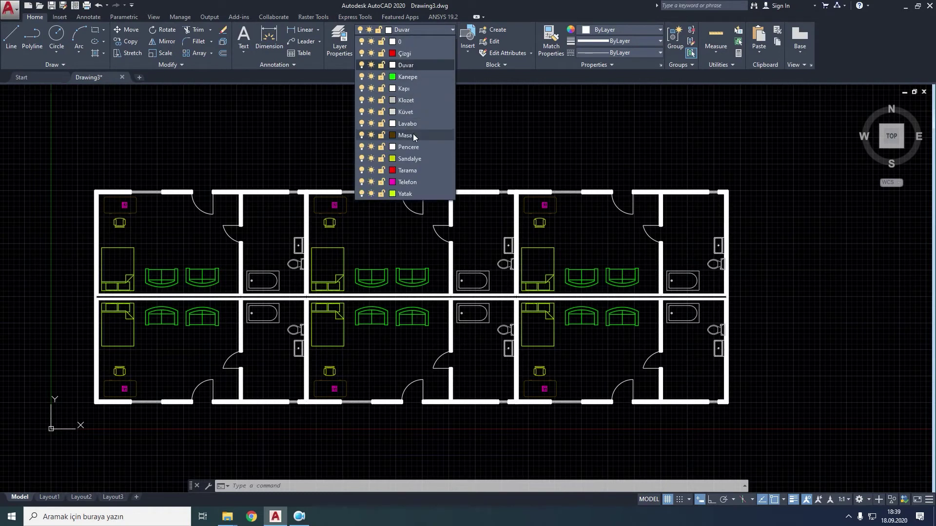
pyautogui.click(321, 101)
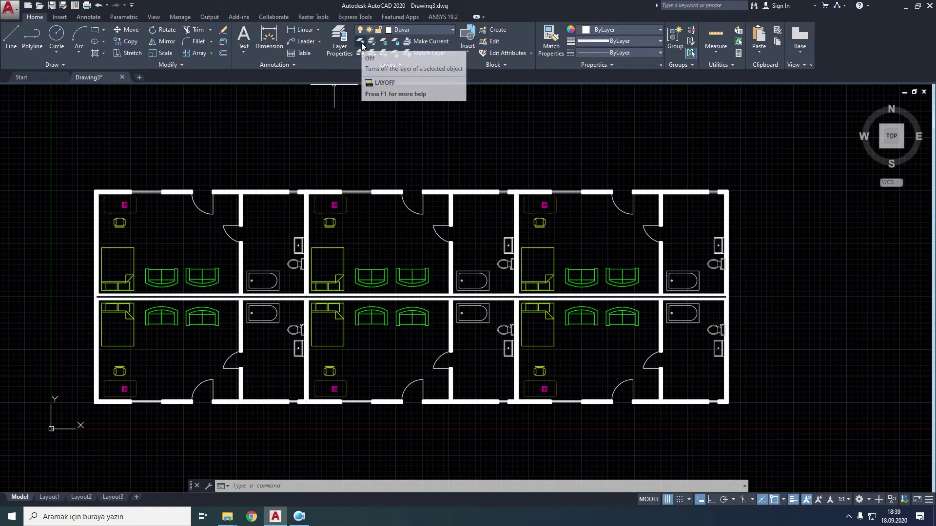
pyautogui.click(362, 46)
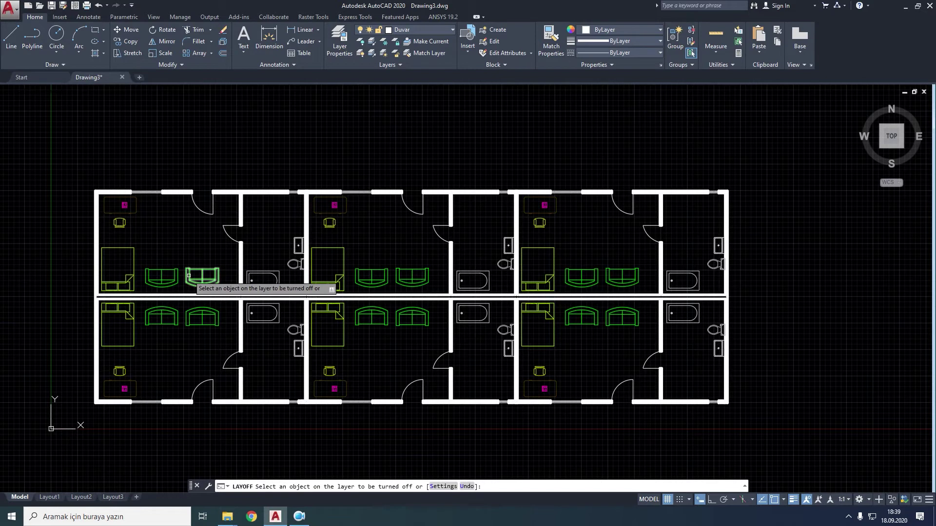
pyautogui.click(189, 276)
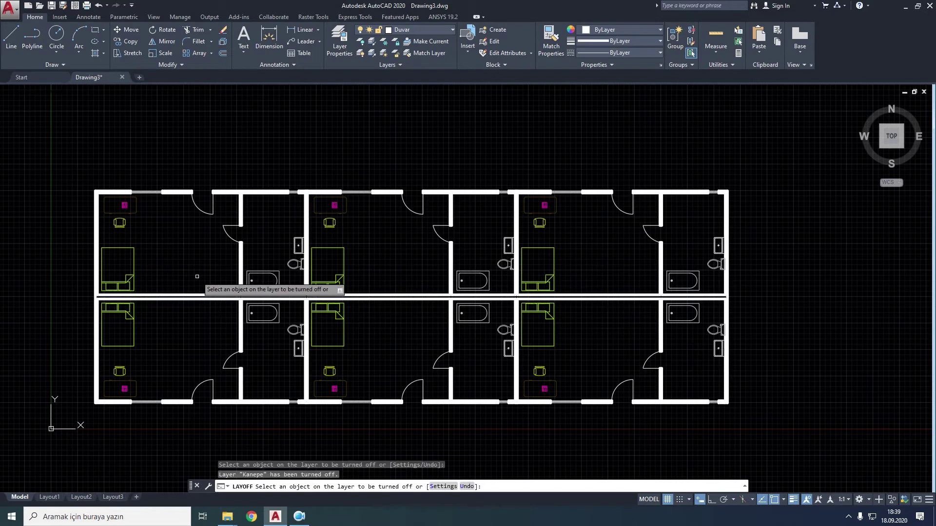
pyautogui.click(472, 487)
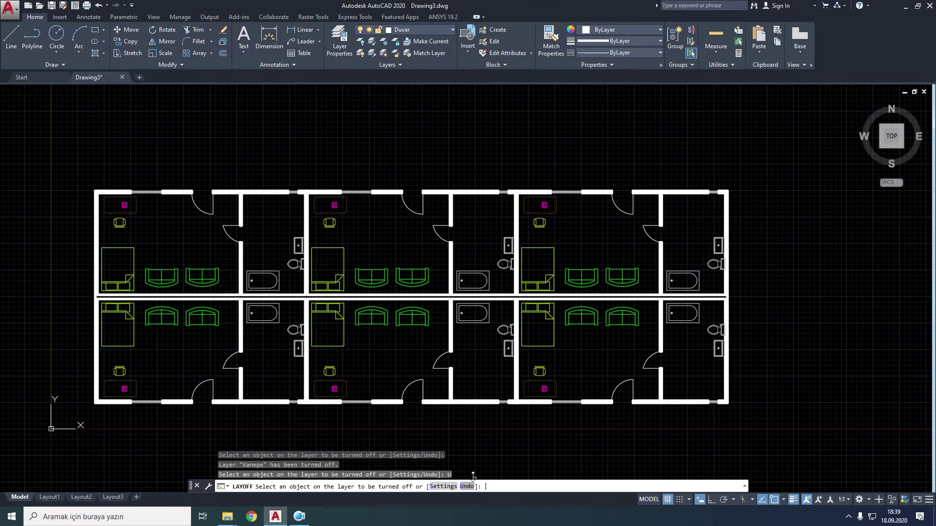
pyautogui.click(361, 43)
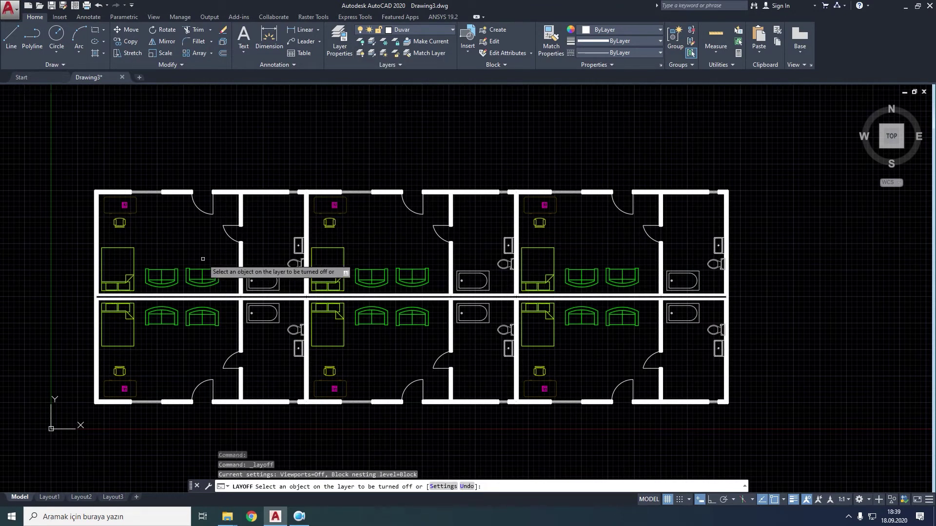
pyautogui.click(120, 223)
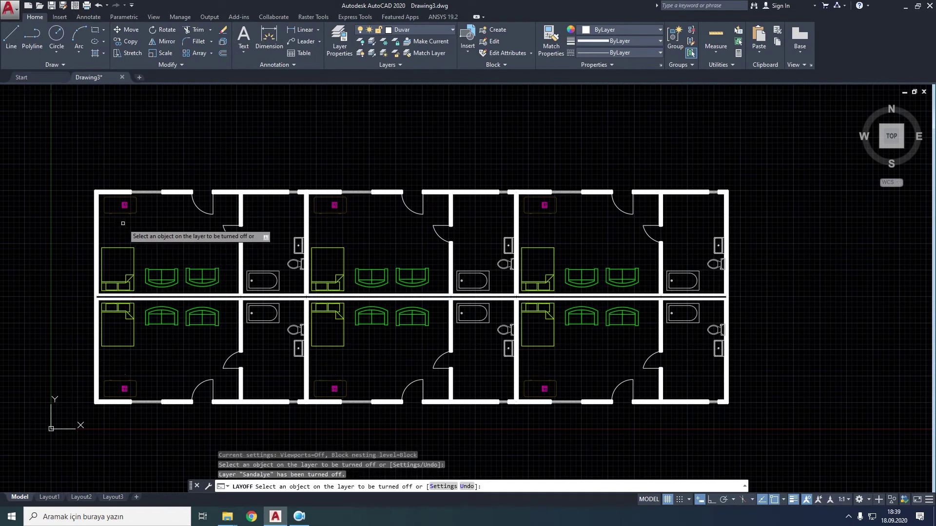
pyautogui.click(363, 54)
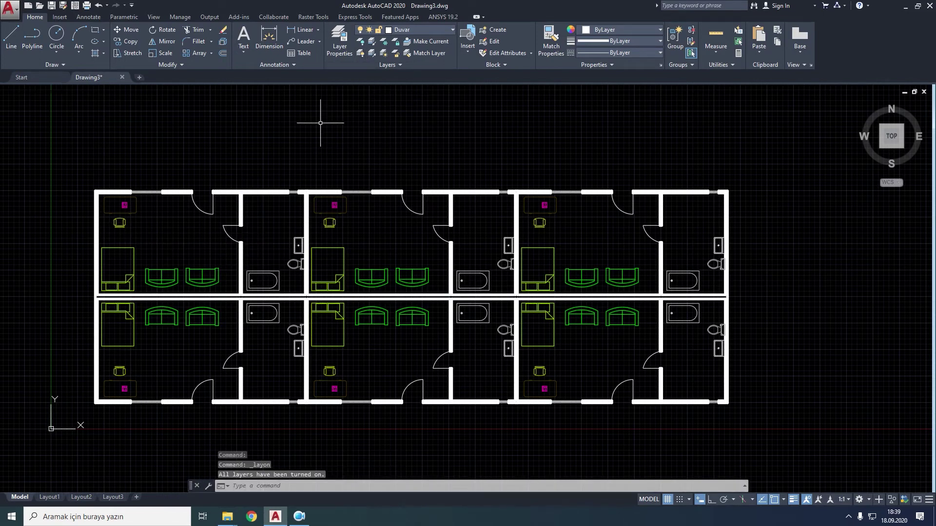
# - Switch to the Layout1 paper-space sheet and work inside its viewport
pyautogui.click(49, 497)
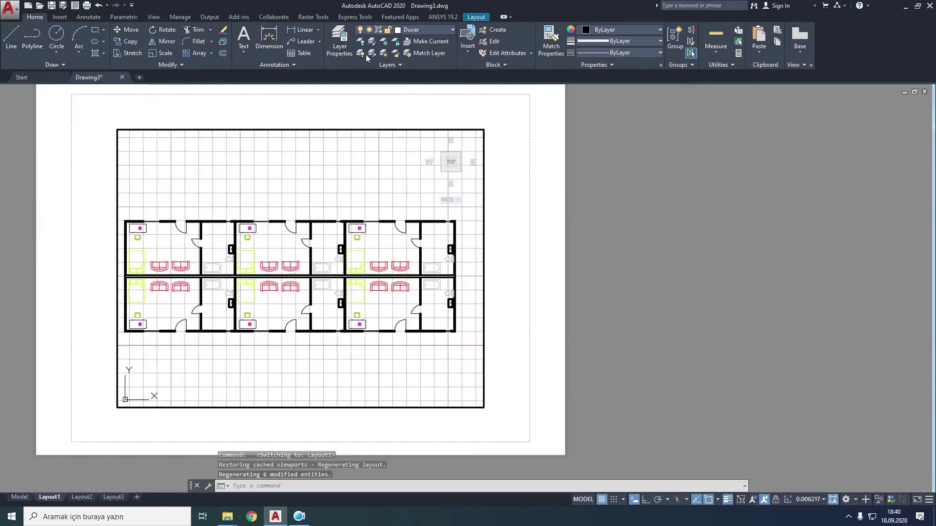
pyautogui.click(330, 178)
pyautogui.scroll(-2, 336, 193)
pyautogui.scroll(2, 337, 192)
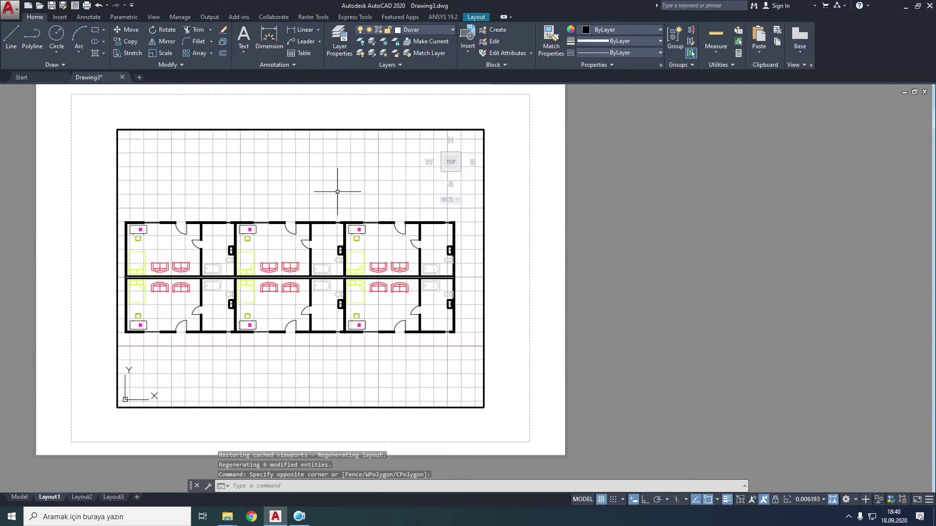
# - Freeze the Kanepe sofa layer in the Layout1 viewport using LAYOFF's Vpfreeze setting, then return to Model
pyautogui.click(363, 46)
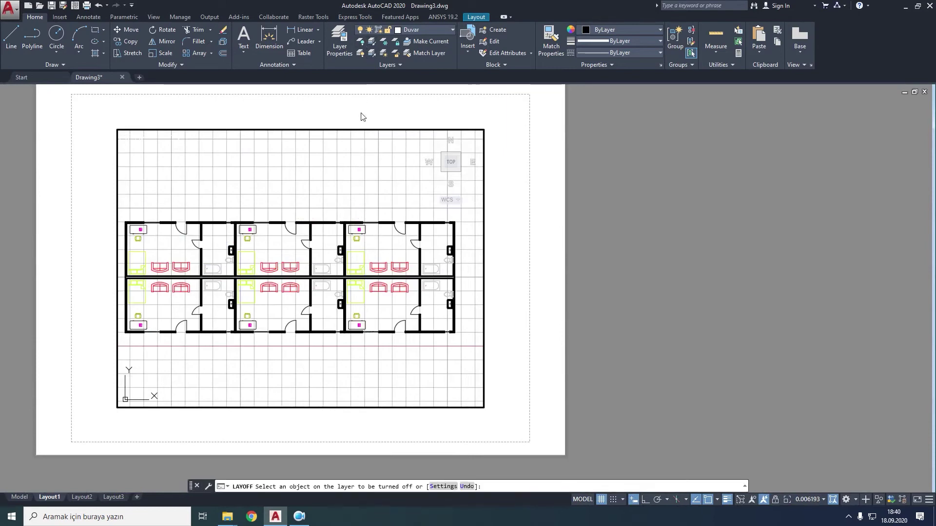
pyautogui.rightClick(353, 145)
pyautogui.click(377, 187)
pyautogui.press('Down')
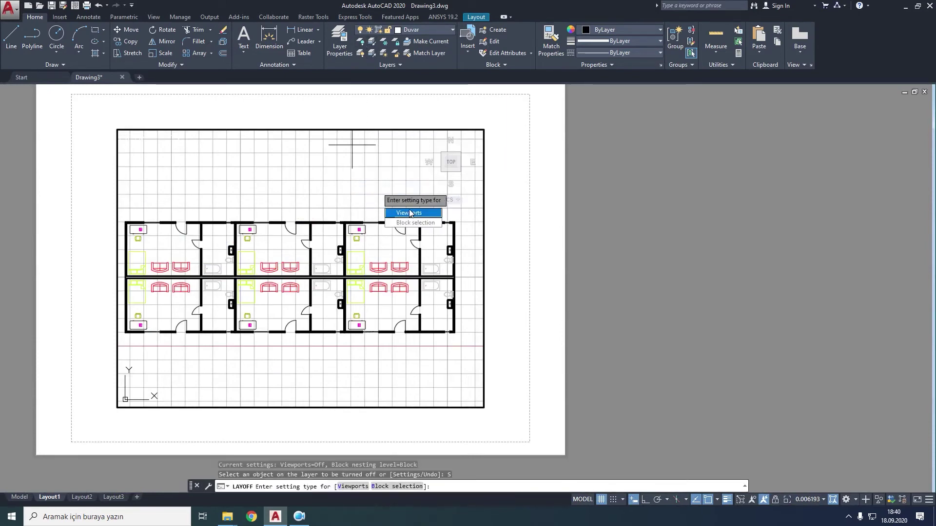
pyautogui.press('Return')
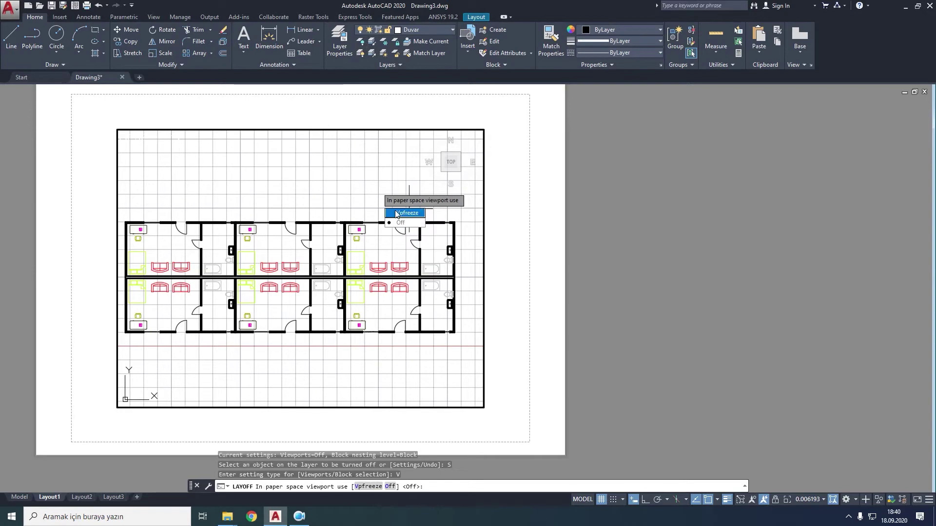
pyautogui.press('Return')
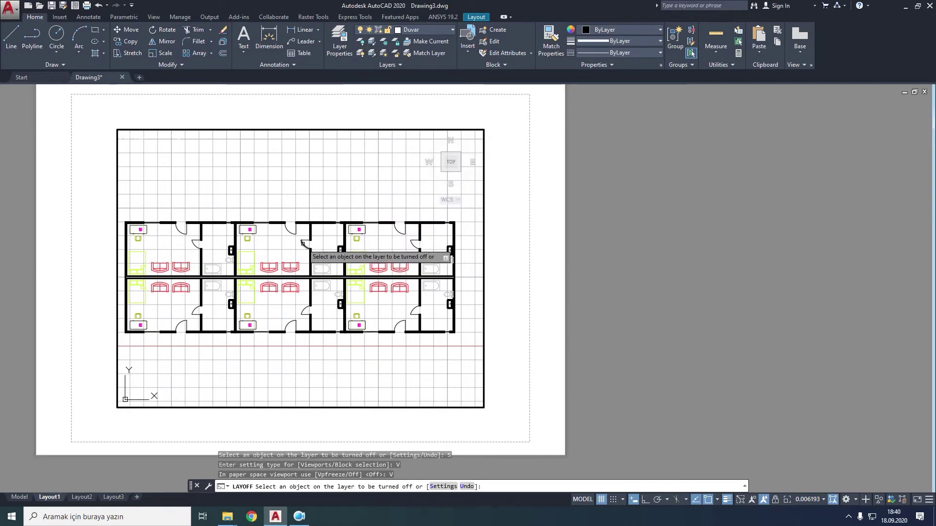
pyautogui.click(288, 265)
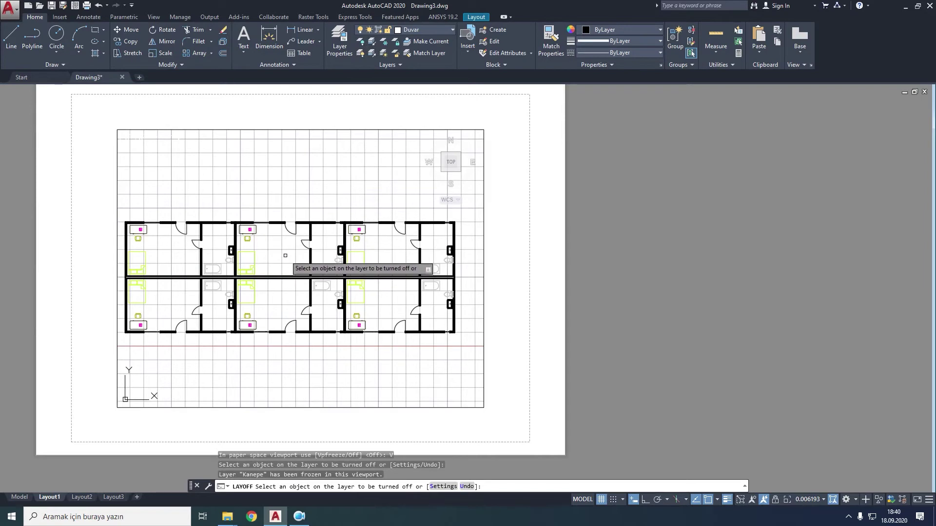
pyautogui.press('Escape')
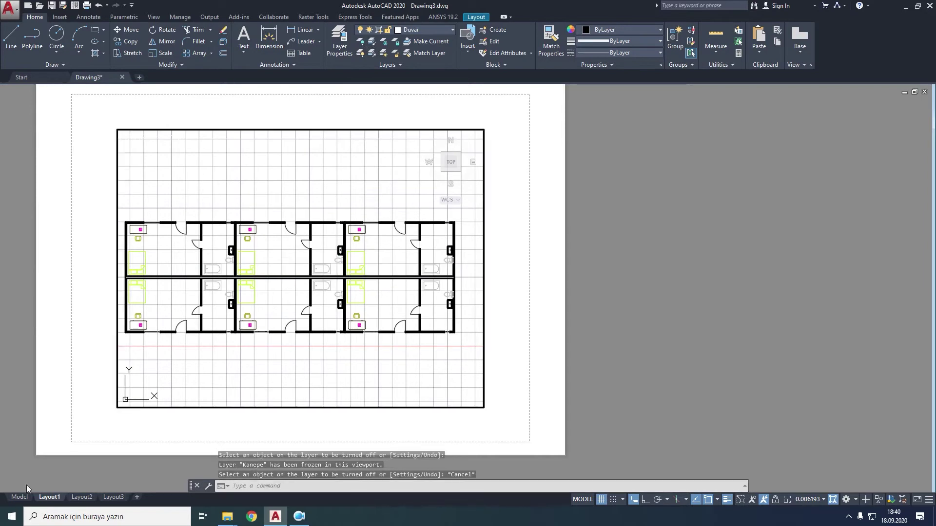
pyautogui.click(21, 497)
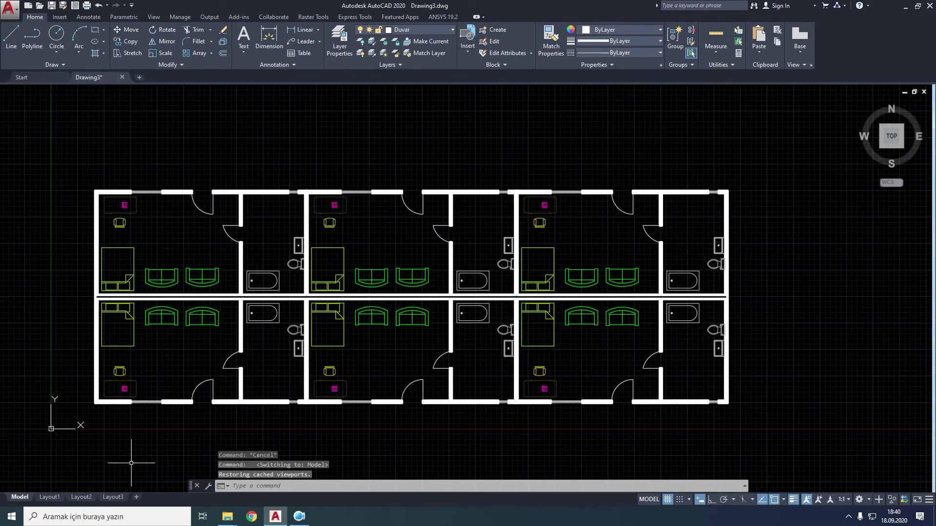
# - On Layout1, turn all layers on and restore the prior layer state with Layer Previous
pyautogui.click(50, 498)
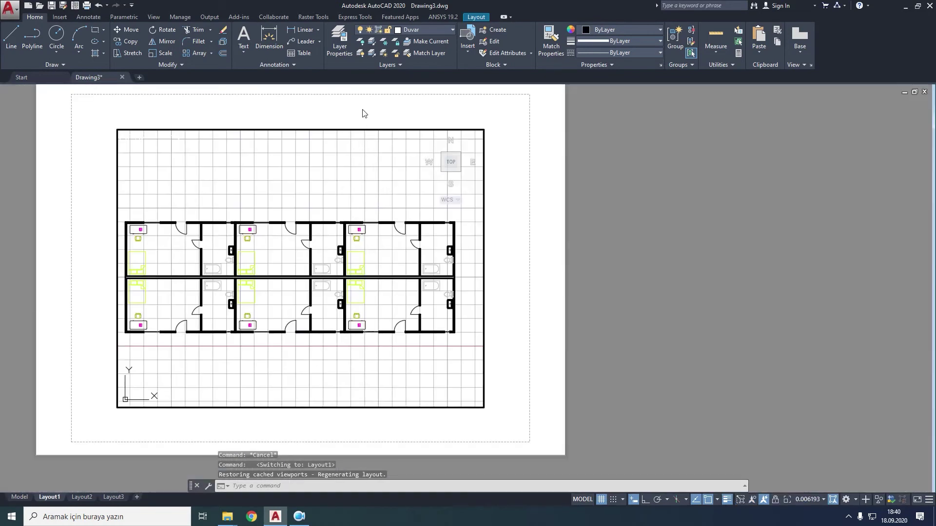
pyautogui.click(359, 54)
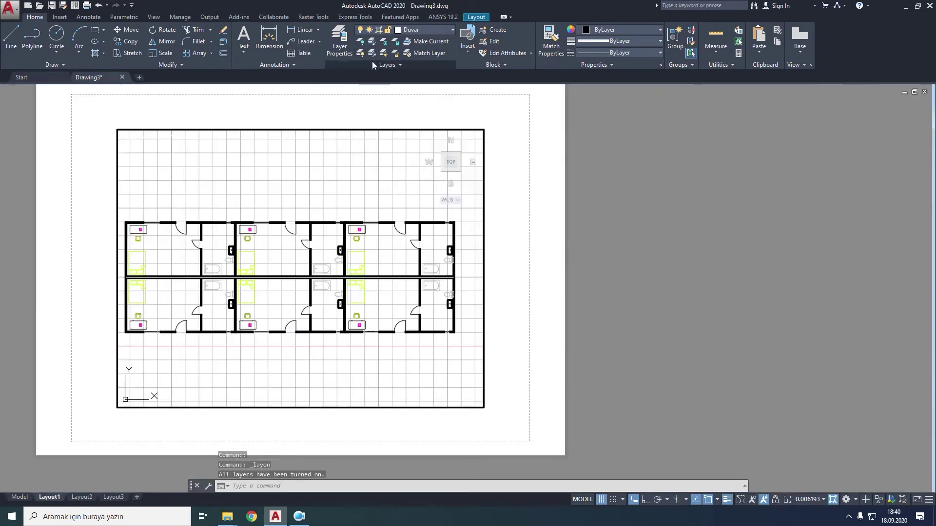
pyautogui.click(402, 66)
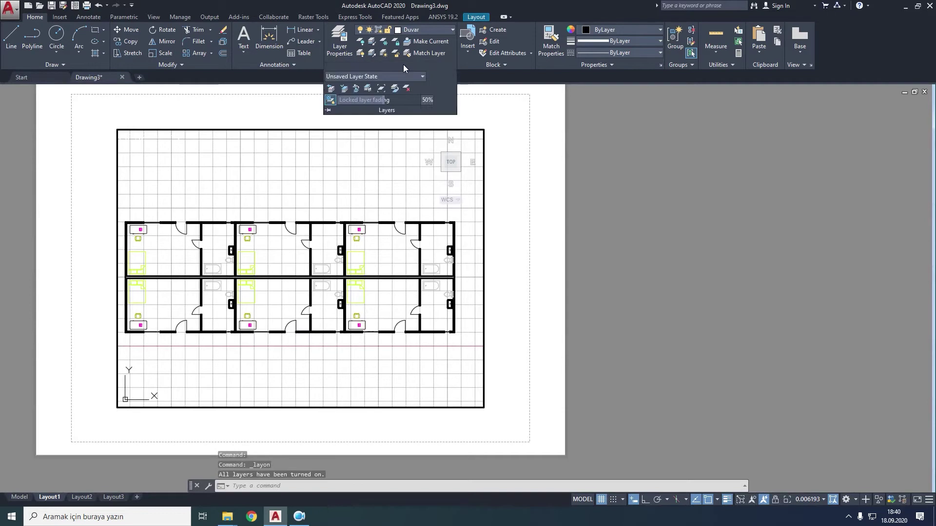
pyautogui.click(332, 89)
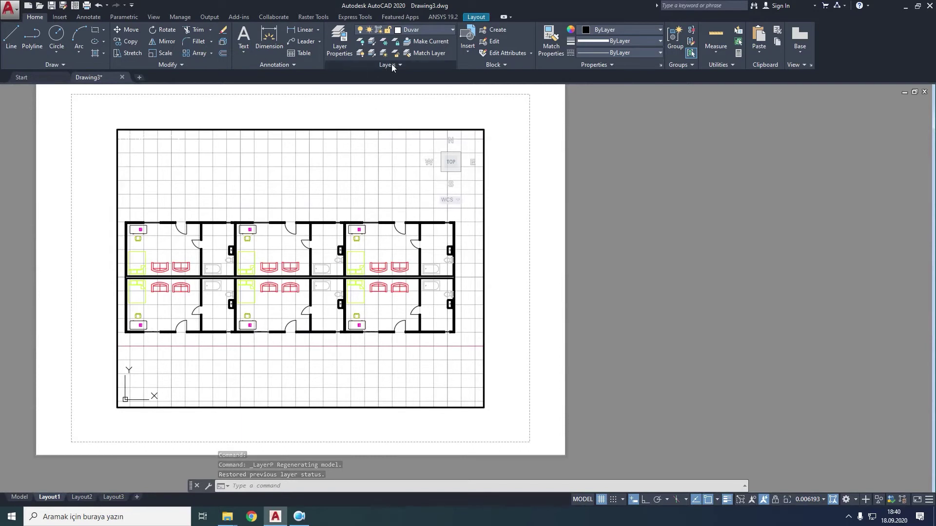
# - Turn off the Kanepe layer using LAYOFF's Off viewport setting, checking both Model and Layout1
pyautogui.click(361, 43)
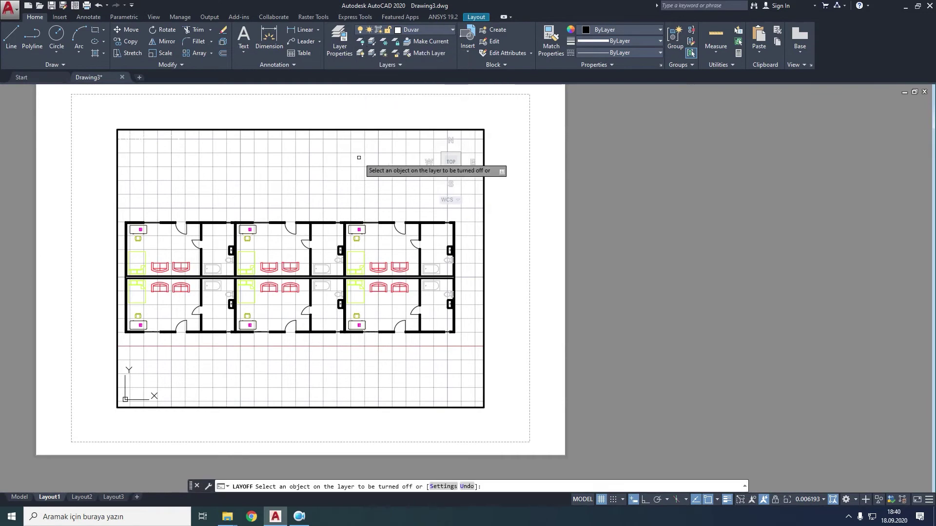
pyautogui.rightClick(348, 162)
pyautogui.click(378, 205)
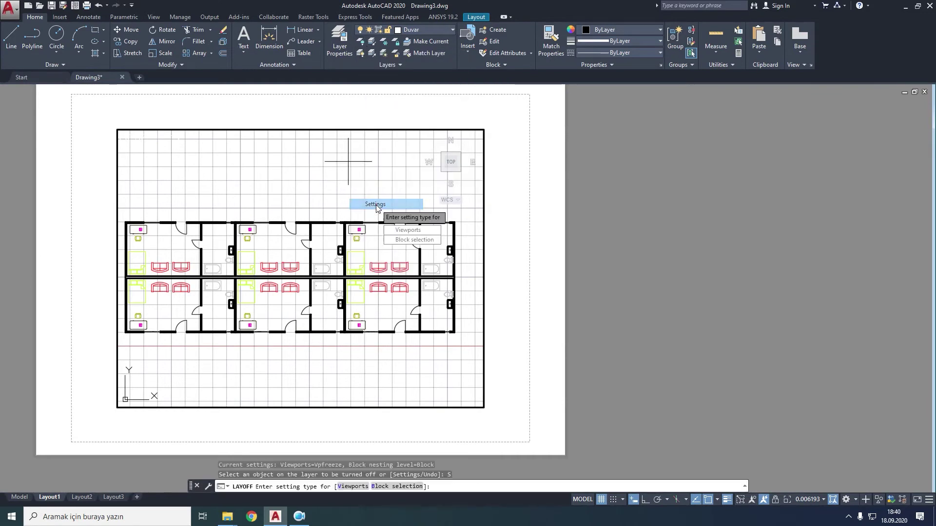
pyautogui.click(408, 230)
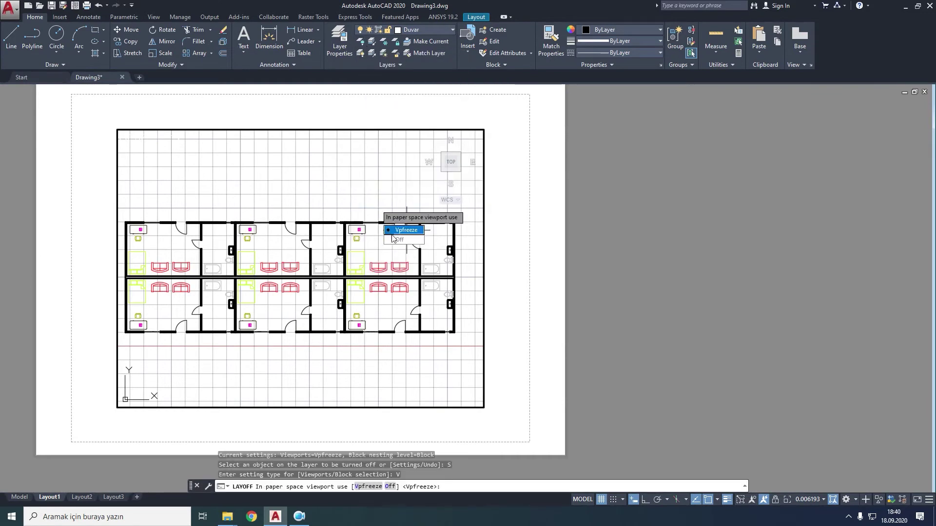
pyautogui.click(395, 239)
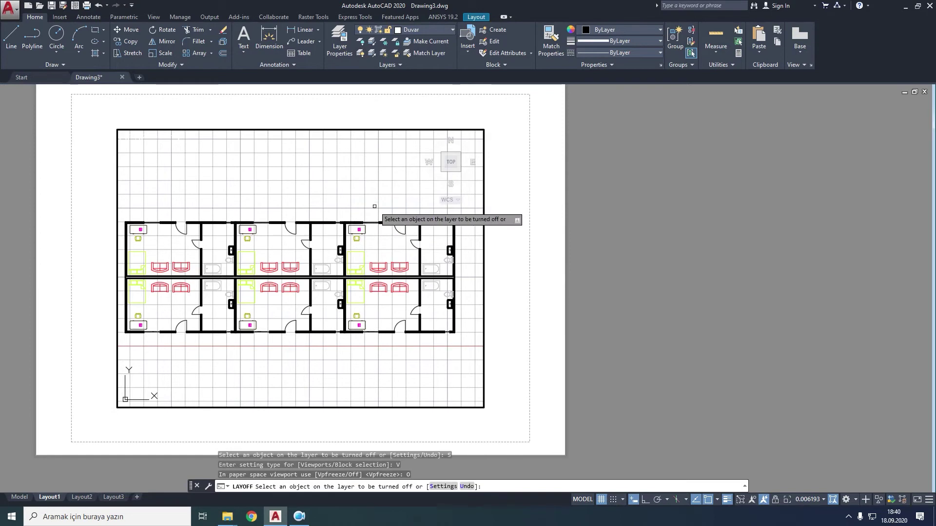
pyautogui.click(189, 266)
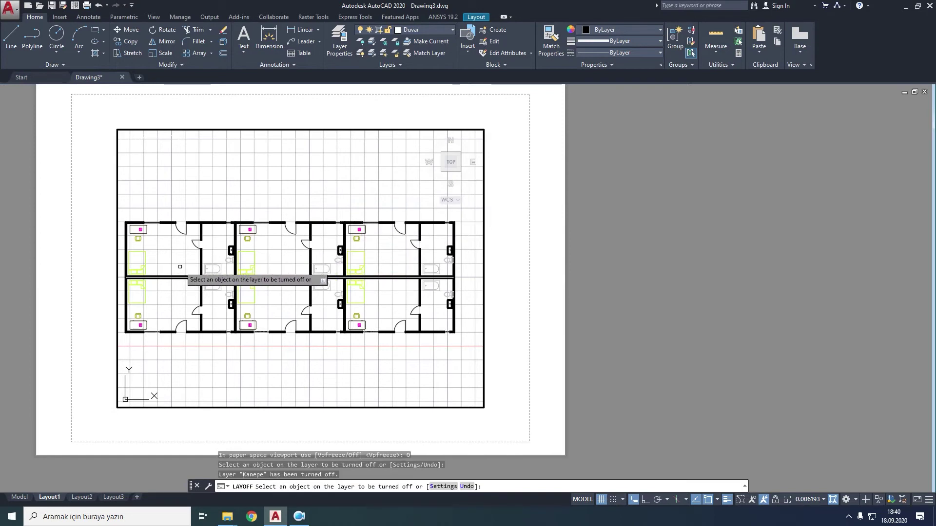
pyautogui.press('Escape')
pyautogui.click(20, 497)
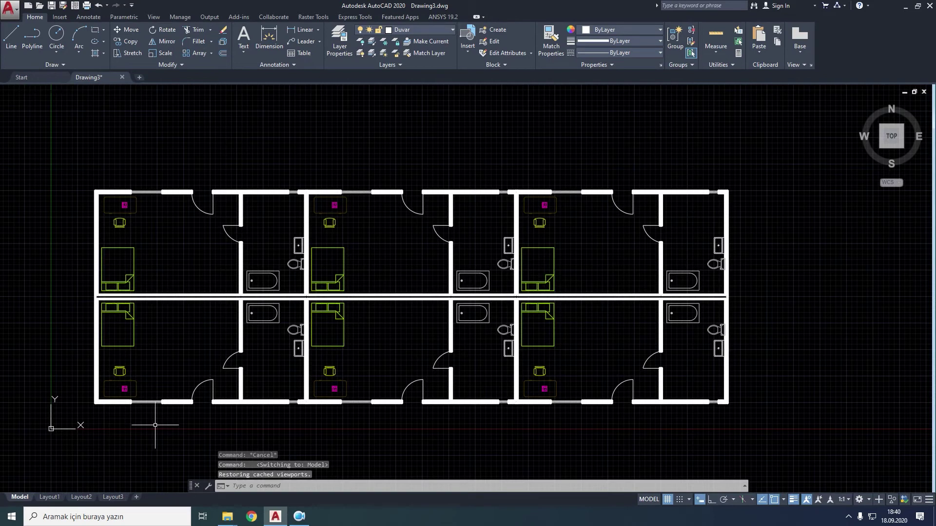
pyautogui.click(49, 497)
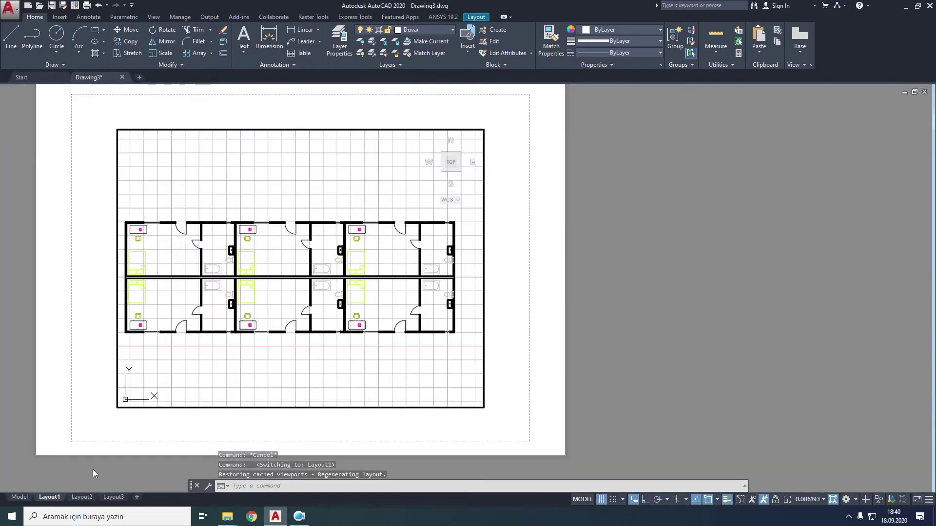
# - In model space, switch the Kanepe layer back on from the layer dropdown and pan the plan
pyautogui.click(20, 497)
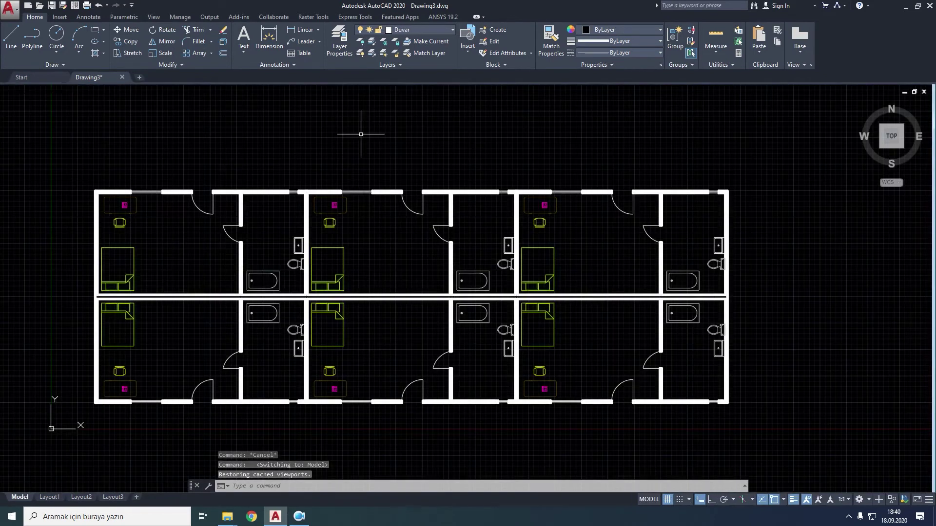
pyautogui.click(413, 31)
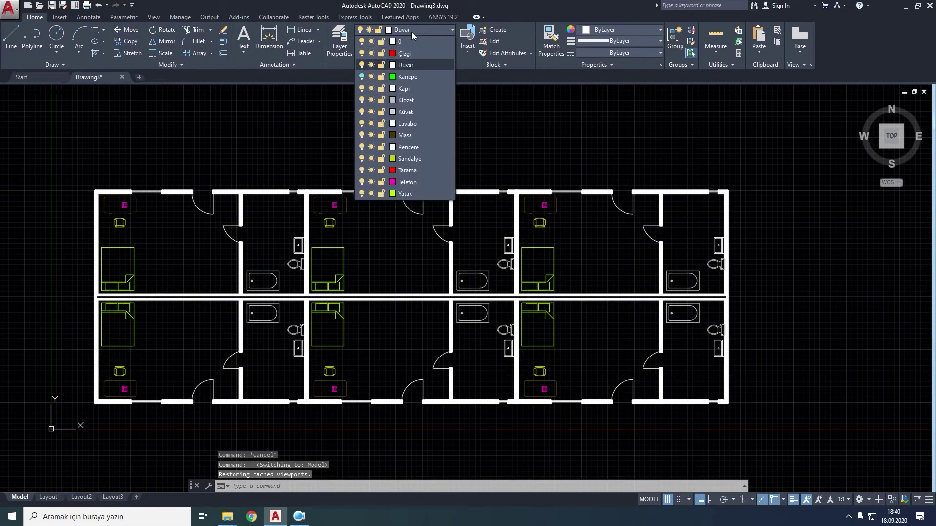
pyautogui.click(361, 76)
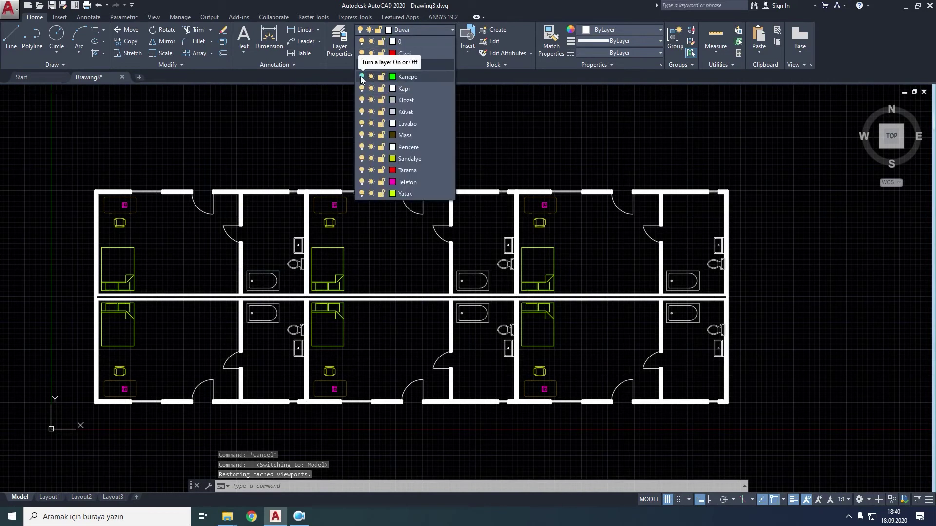
pyautogui.click(232, 157)
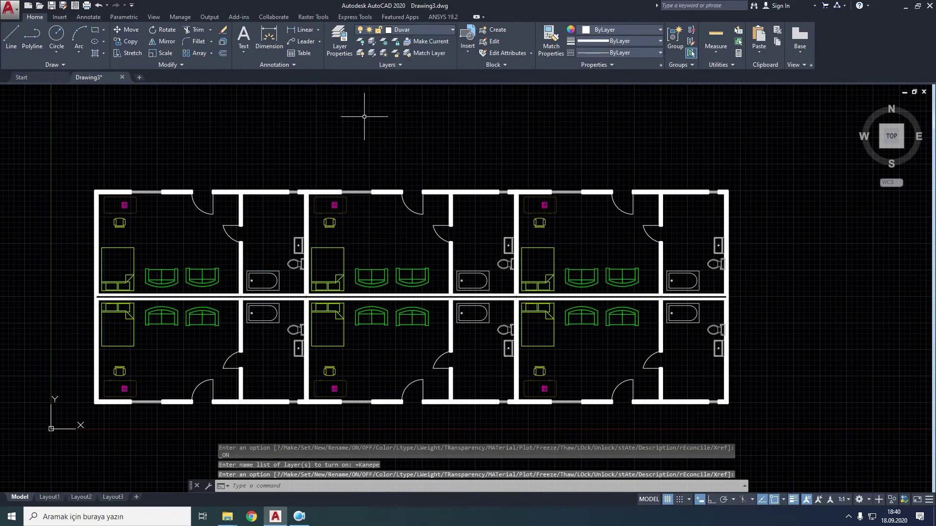
pyautogui.moveTo(368, 109); pyautogui.dragTo(341, 175, button='middle')
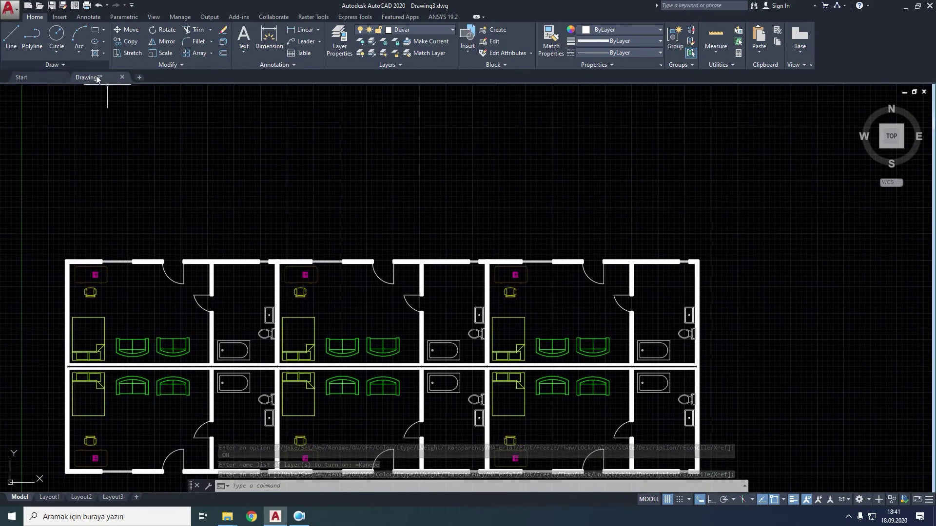
# - In Layer Properties, delete a stray Layer1 and create layers Block 1 and Block 2
pyautogui.click(338, 40)
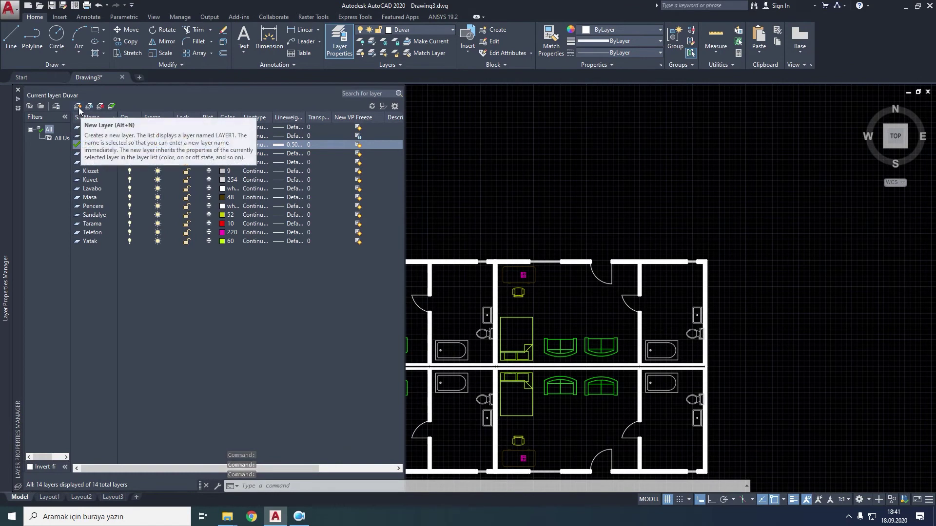
pyautogui.click(78, 107)
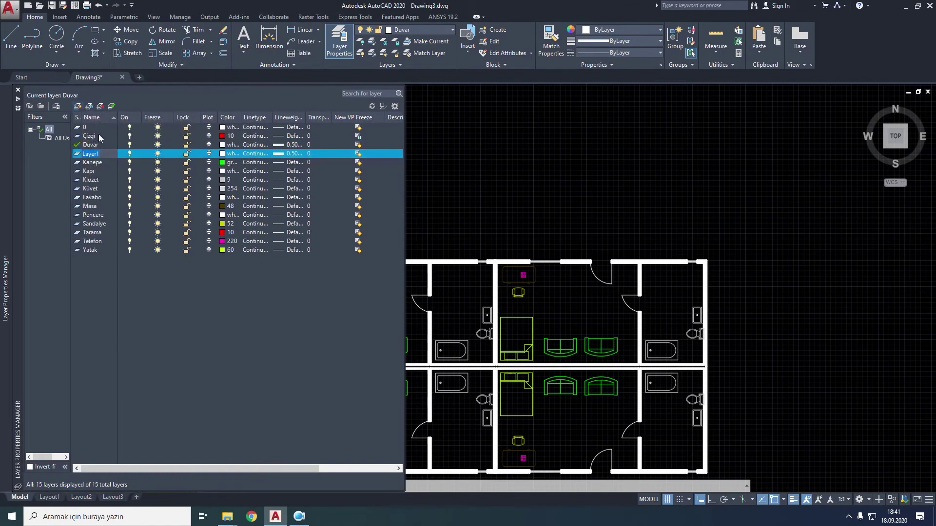
pyautogui.press('Return')
pyautogui.click(100, 106)
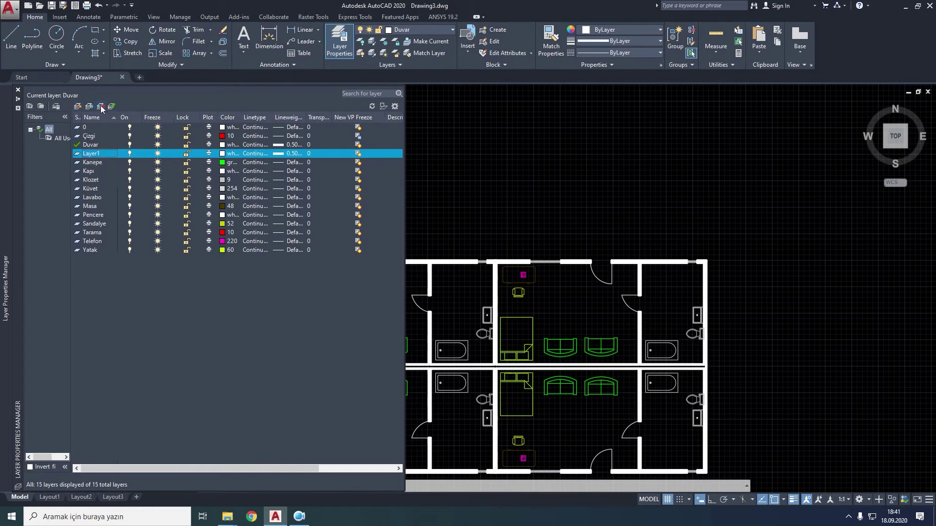
pyautogui.click(89, 128)
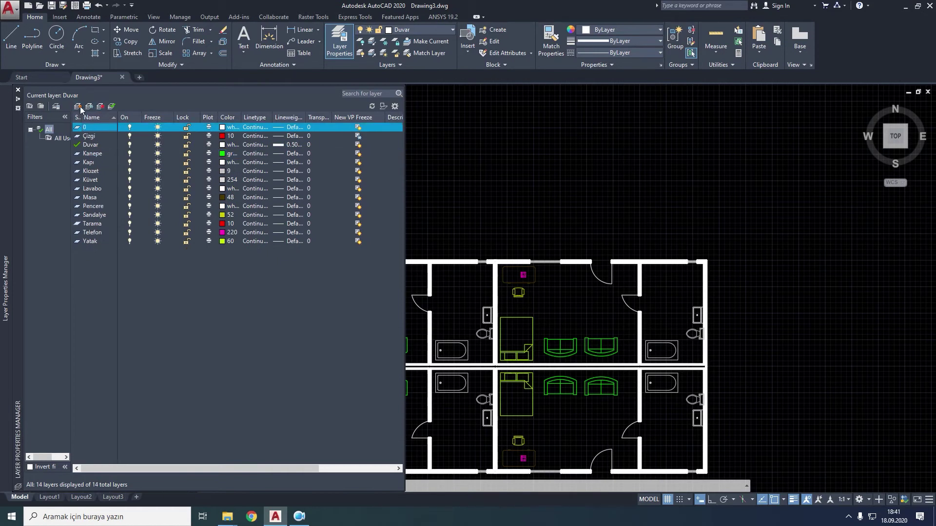
pyautogui.click(78, 107)
pyautogui.write('Bl')
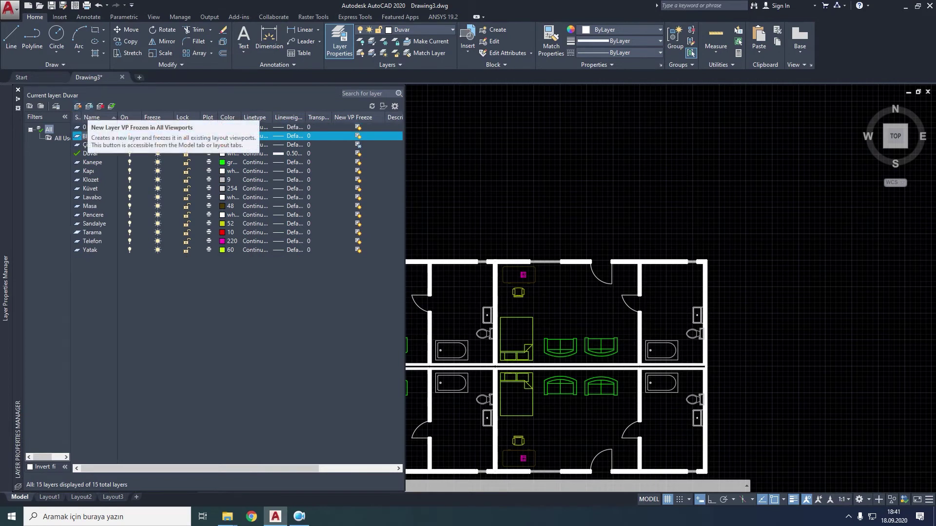
pyautogui.write('ock 1')
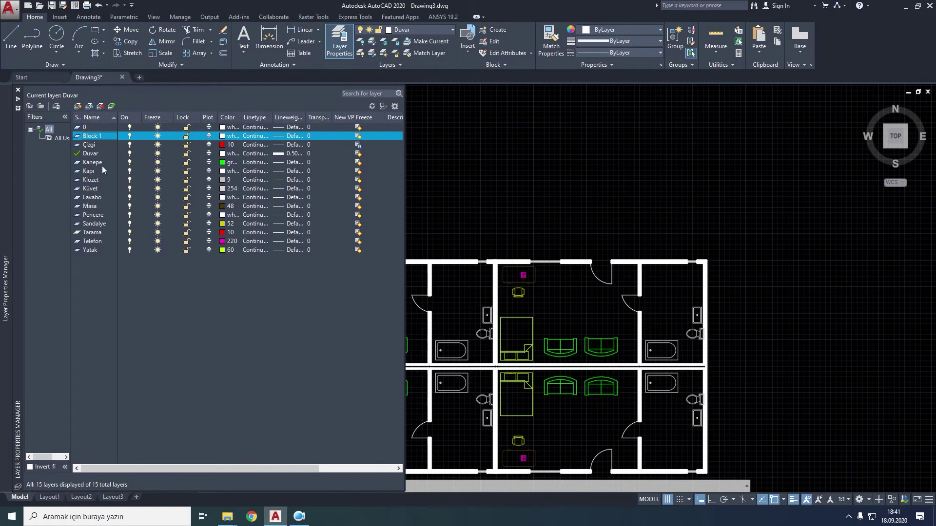
pyautogui.click(79, 107)
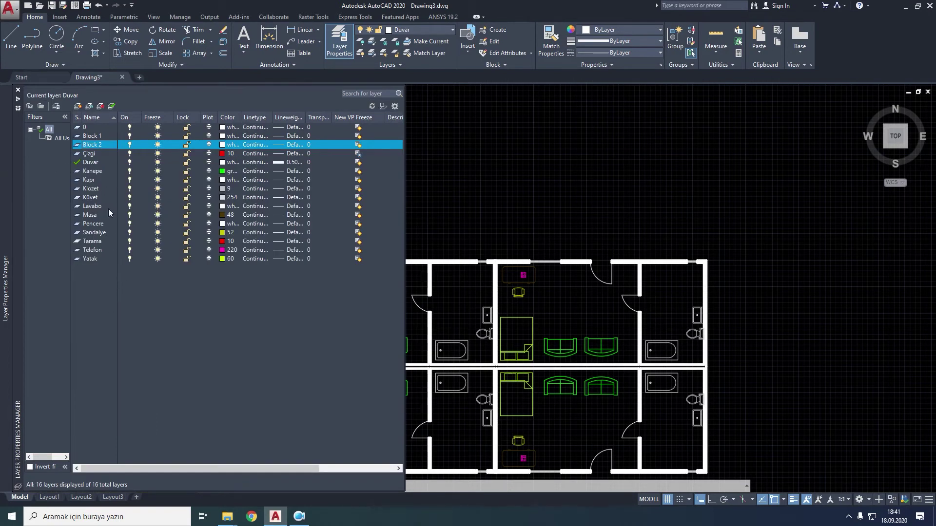
pyautogui.click(18, 91)
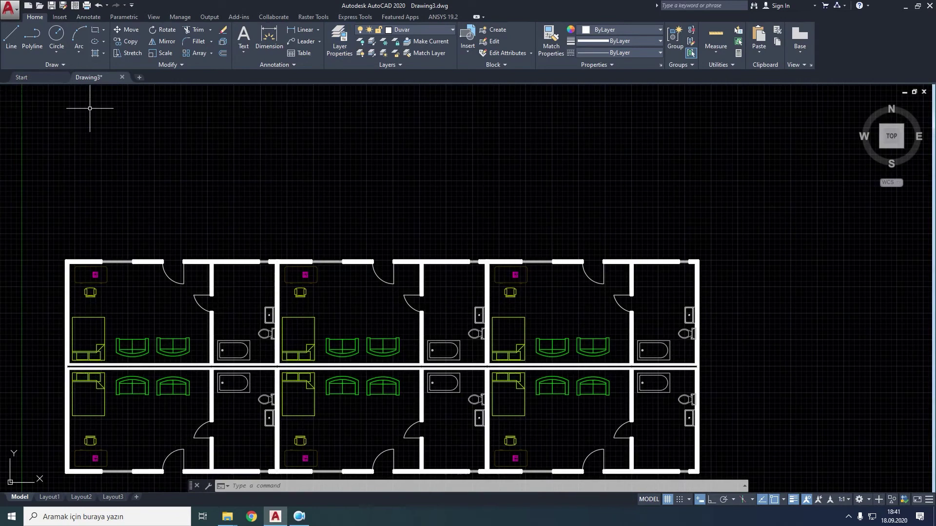
# - Make layer 0 current and draw a closed four-sided line outline above the plan
pyautogui.click(418, 27)
pyautogui.click(409, 40)
pyautogui.click(9, 37)
pyautogui.click(193, 164)
pyautogui.click(228, 133)
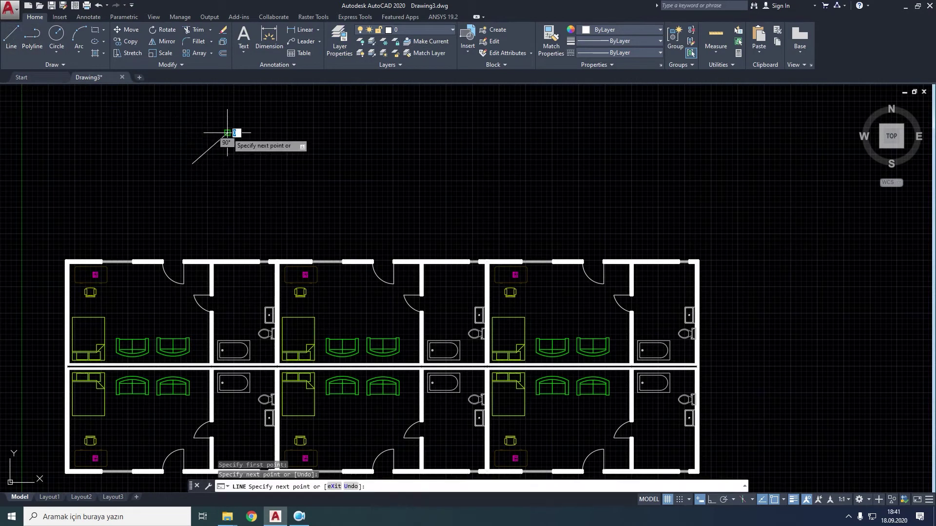
pyautogui.click(281, 166)
pyautogui.rightClick(227, 196)
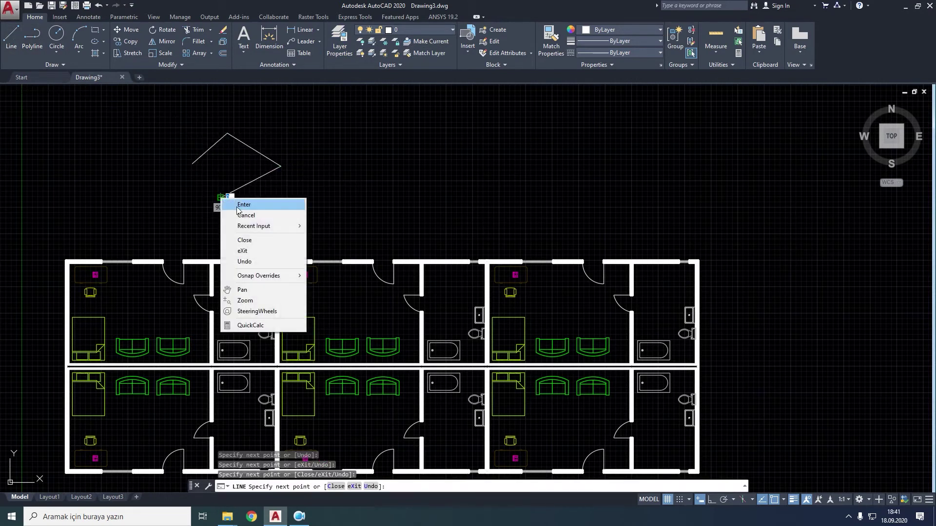
pyautogui.click(246, 242)
# - Draw a circle centred inside the outline that encloses it
pyautogui.click(57, 37)
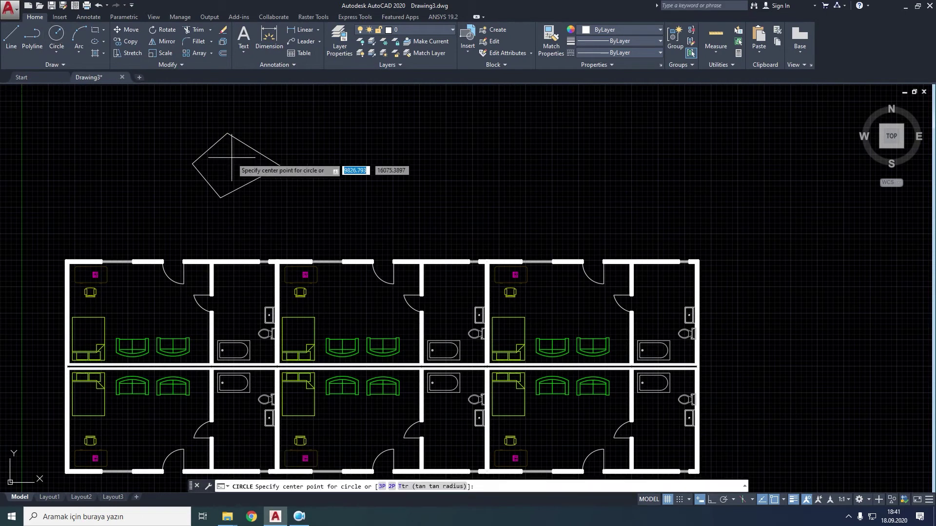
pyautogui.click(229, 162)
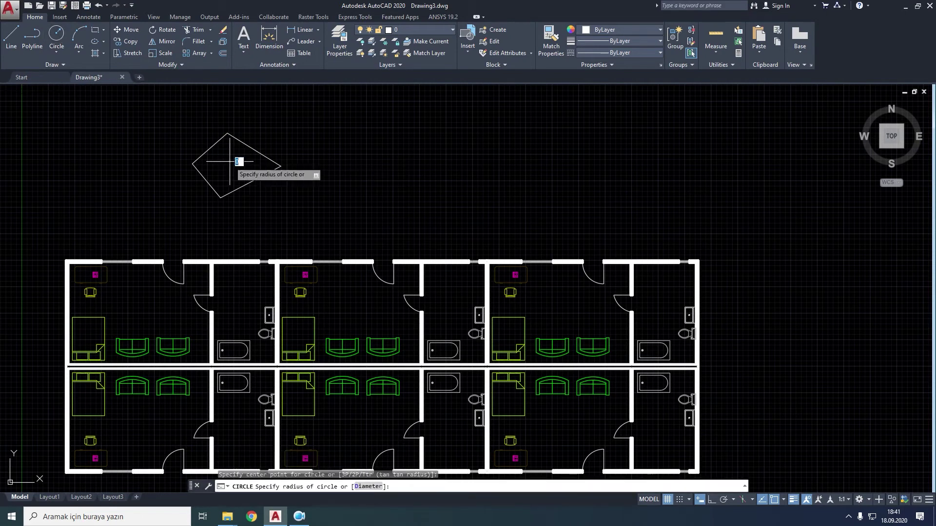
pyautogui.click(272, 200)
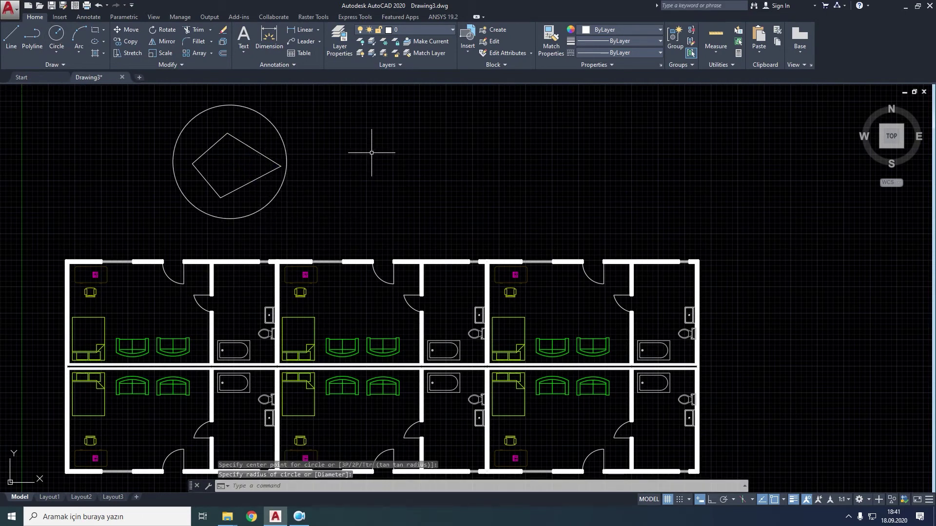
pyautogui.moveTo(372, 146); pyautogui.dragTo(374, 164, button='middle')
# - Make Block 1 current and start block 'a', selecting the circle and four-sided outline
pyautogui.click(423, 29)
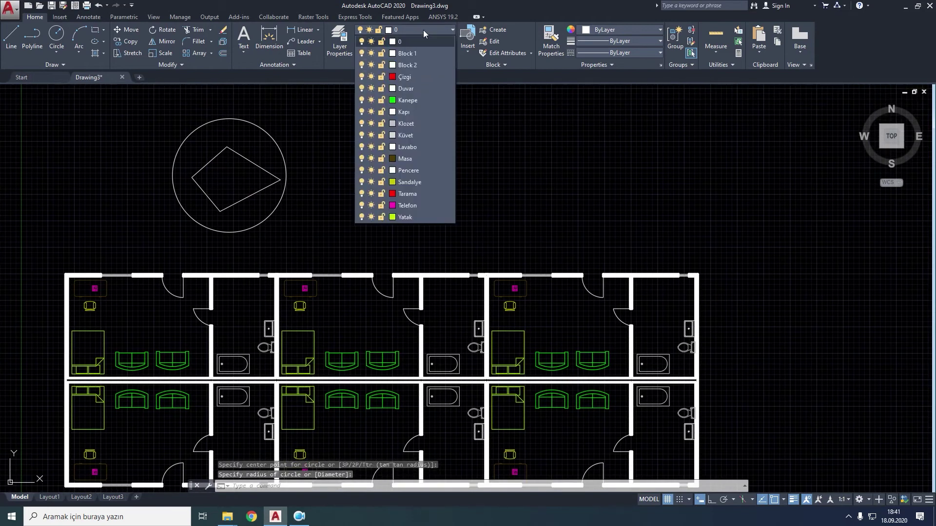
pyautogui.click(415, 54)
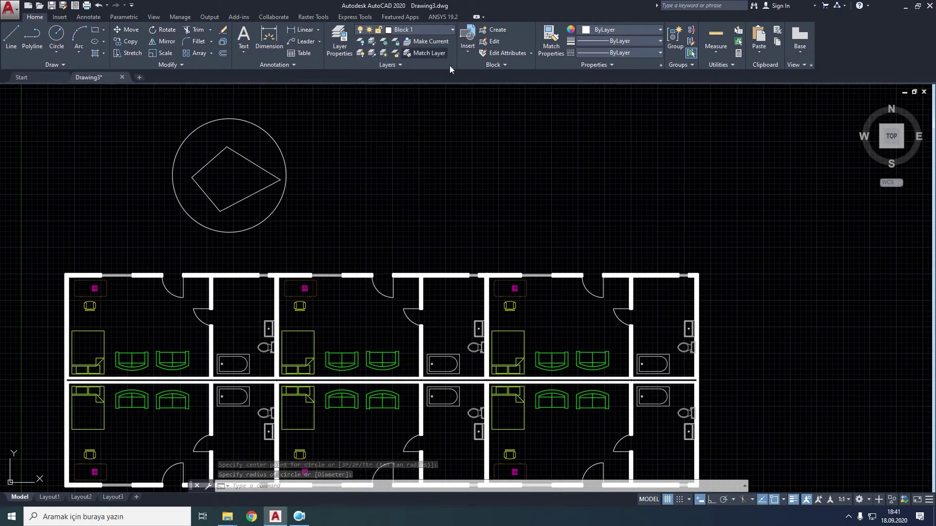
pyautogui.click(493, 29)
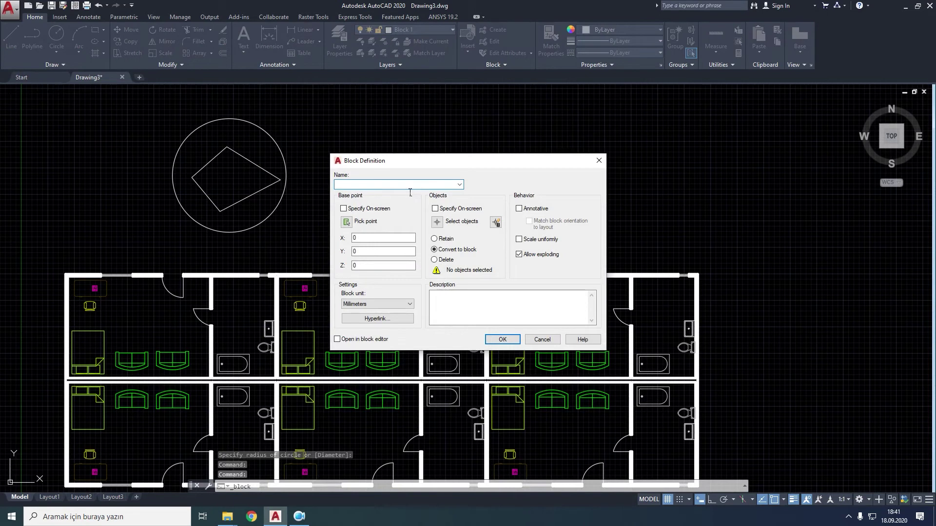
pyautogui.click(436, 222)
pyautogui.click(314, 135)
pyautogui.click(279, 197)
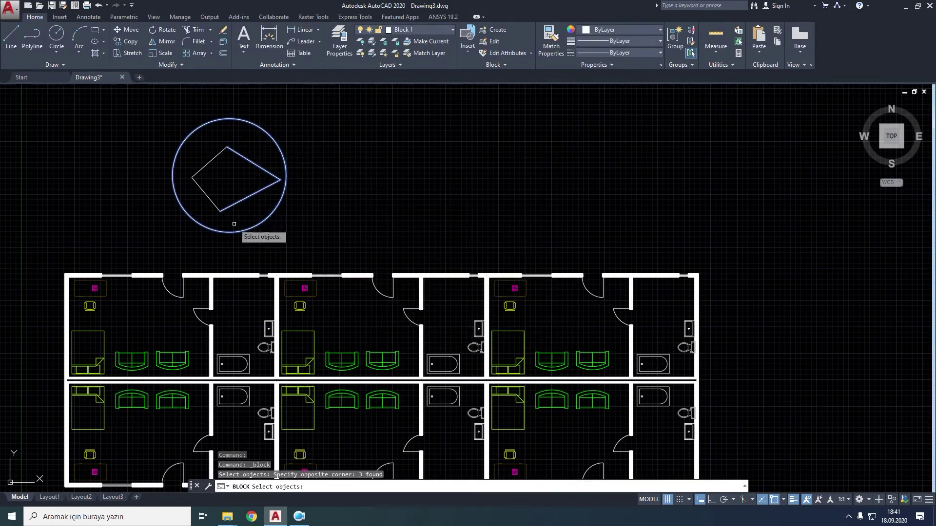
pyautogui.click(222, 146)
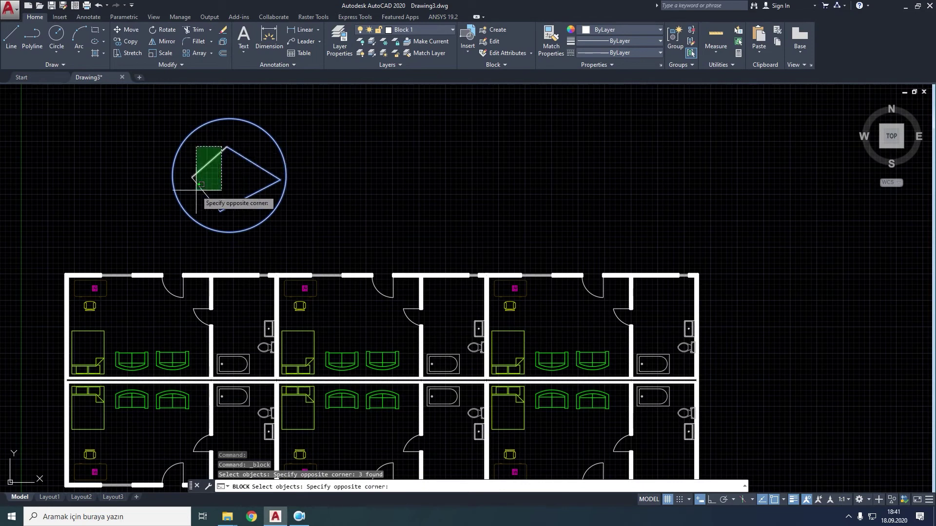
pyautogui.click(191, 211)
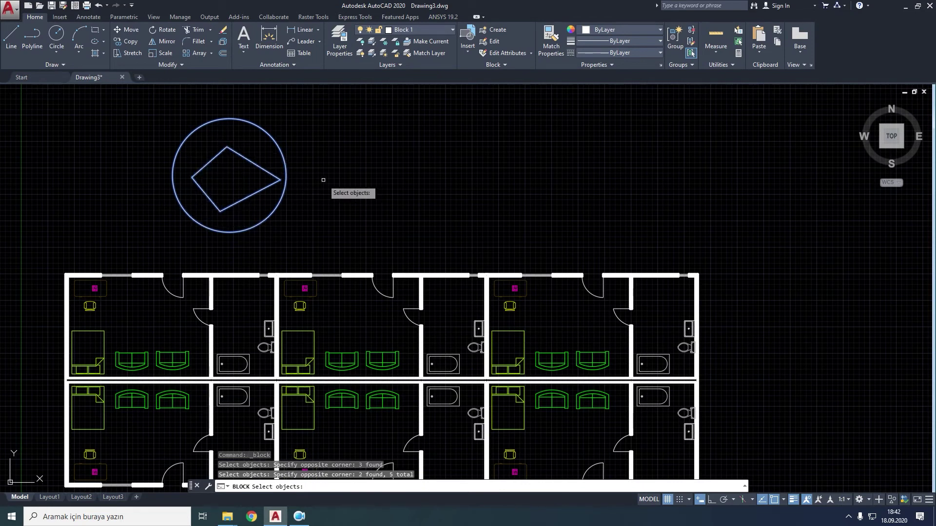
pyautogui.press('Return')
# - Set block 'a' base point at the circle's centre and create the block
pyautogui.click(346, 222)
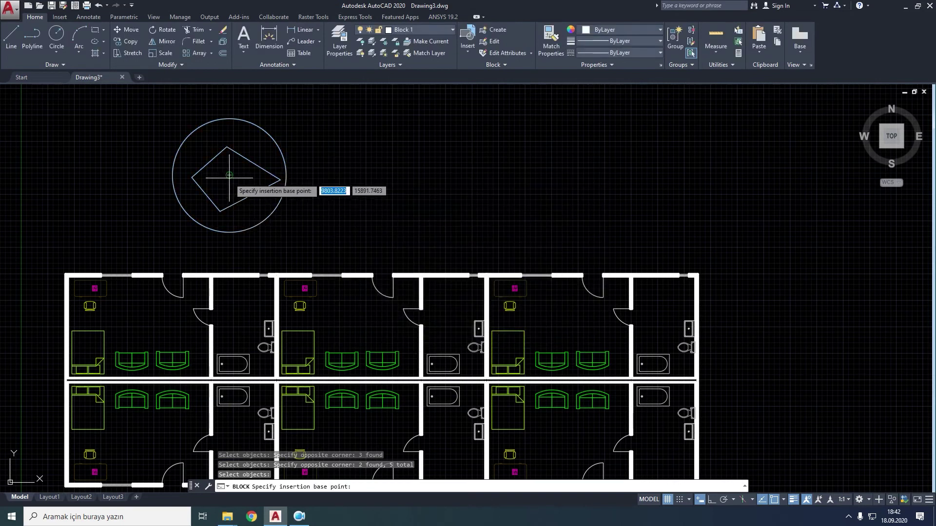
pyautogui.click(229, 175)
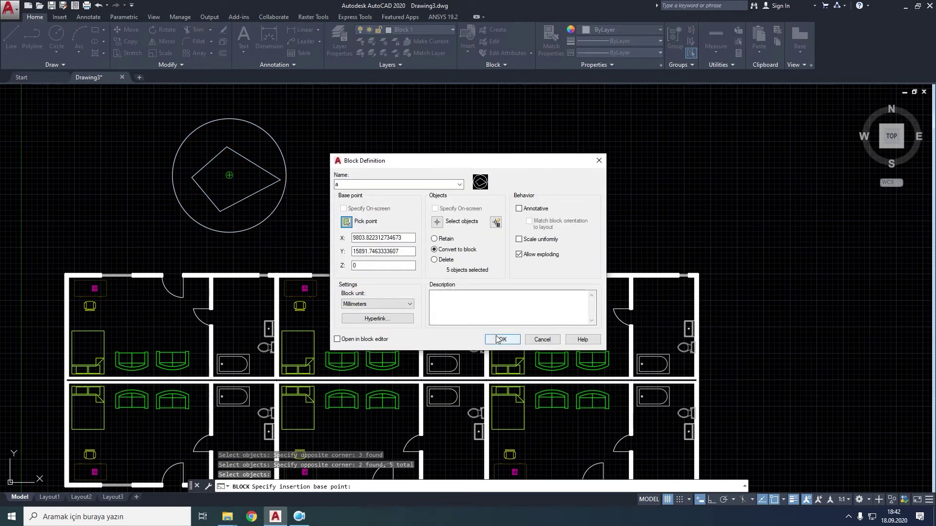
pyautogui.click(497, 339)
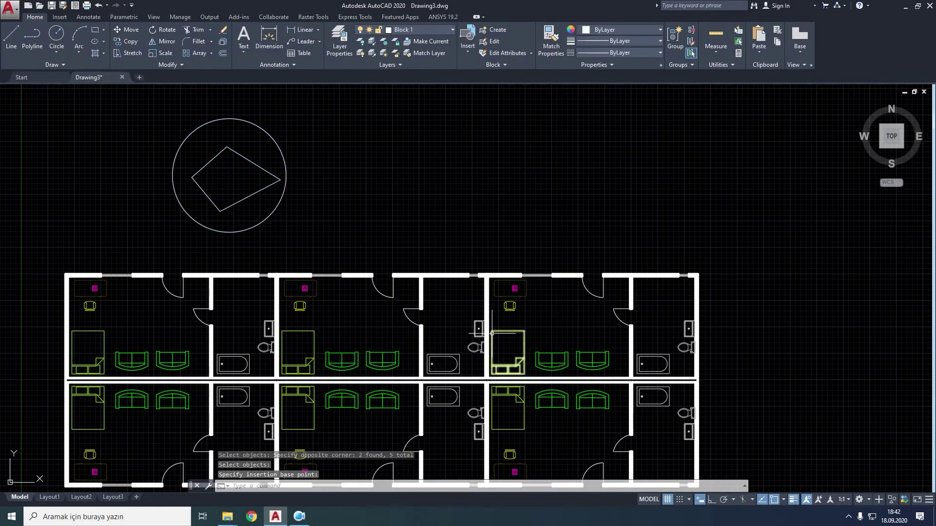
pyautogui.click(431, 33)
# - On layer 0, draw a square rectangle enclosing the circle
pyautogui.click(405, 39)
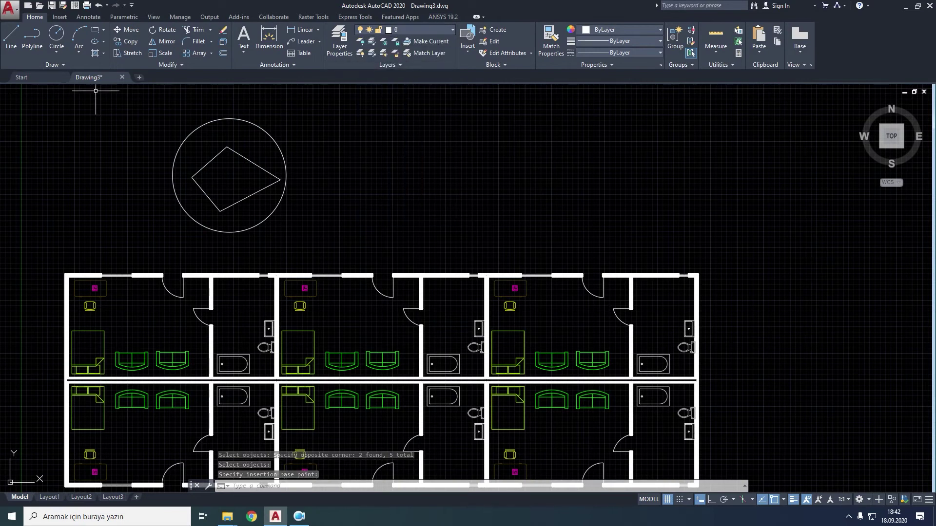
pyautogui.click(95, 29)
pyautogui.click(125, 93)
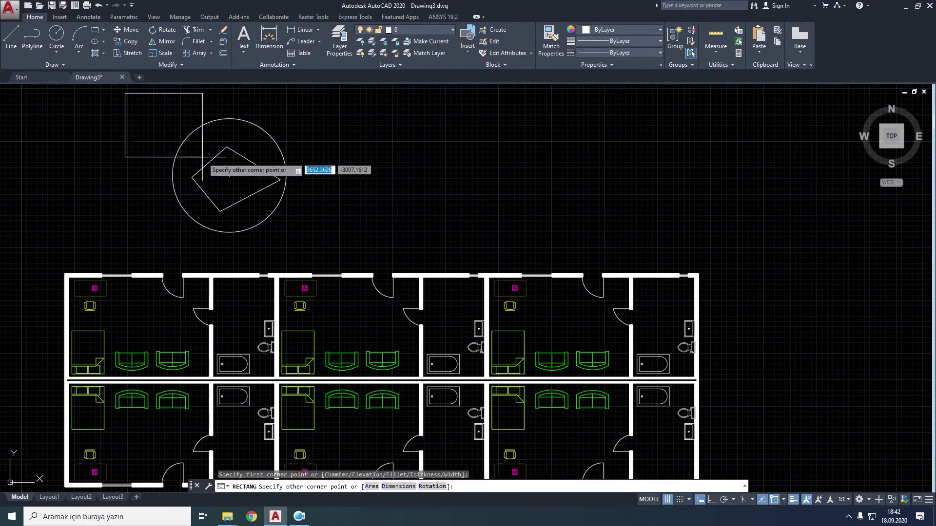
pyautogui.click(307, 247)
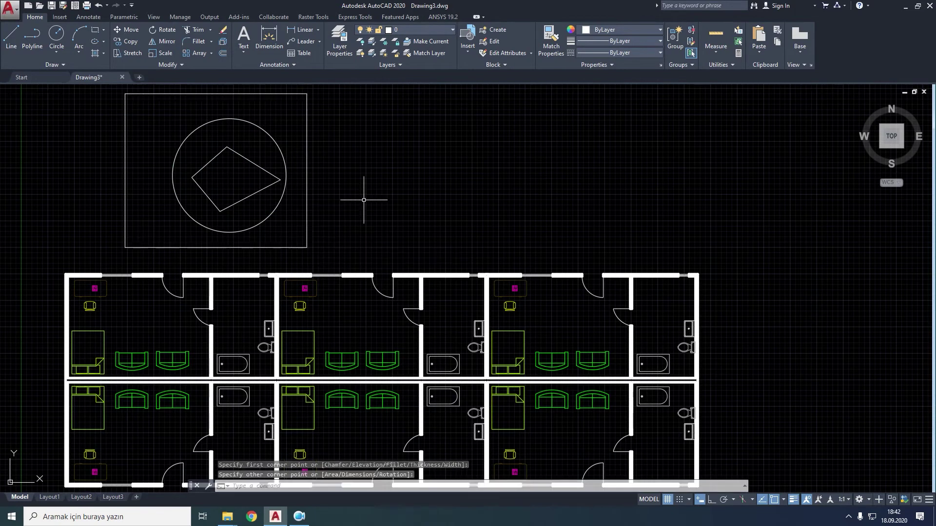
# - With Block 2 current, create block 'b' from the square and circle, based at the square's lower-left corner
pyautogui.click(414, 31)
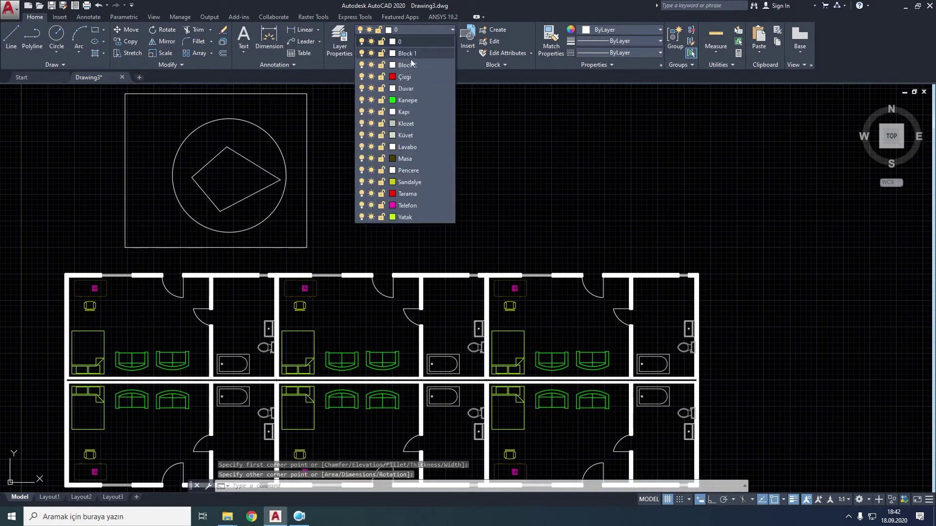
pyautogui.click(409, 65)
pyautogui.click(487, 29)
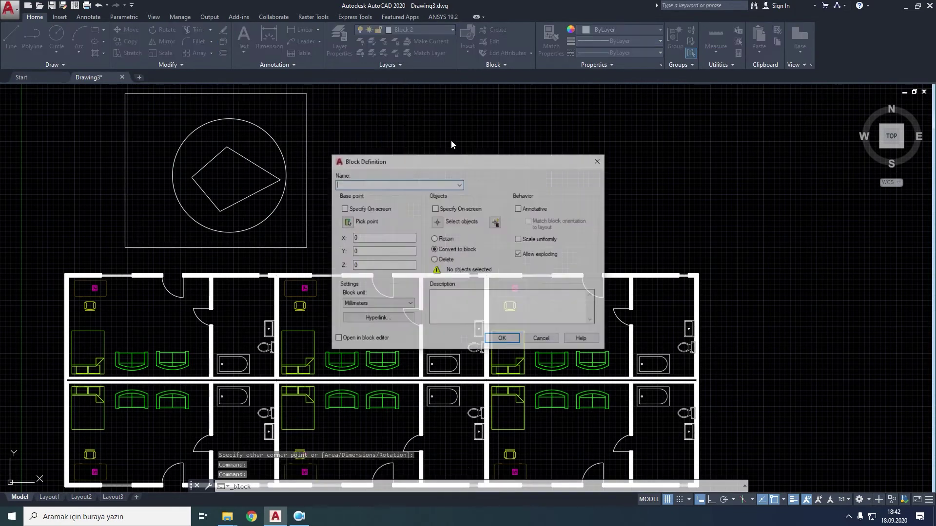
pyautogui.write('b')
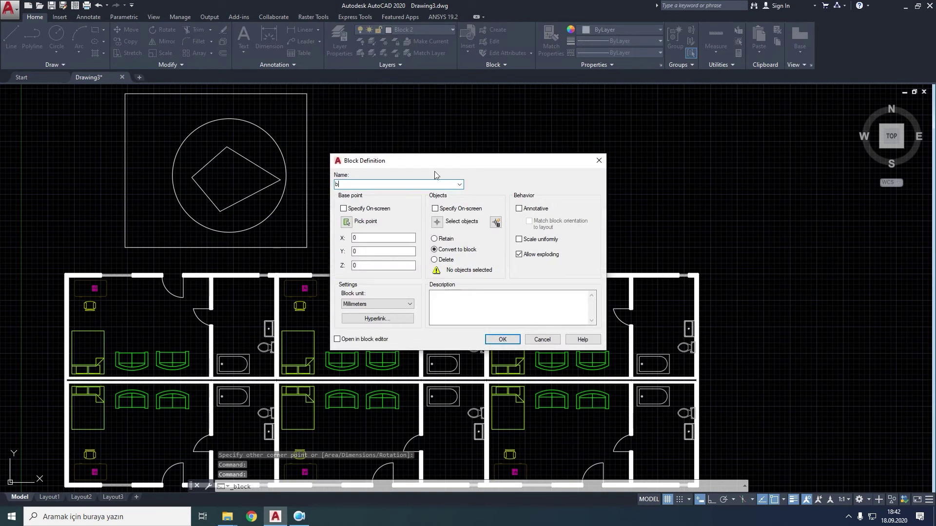
pyautogui.click(438, 225)
pyautogui.click(349, 106)
pyautogui.click(191, 228)
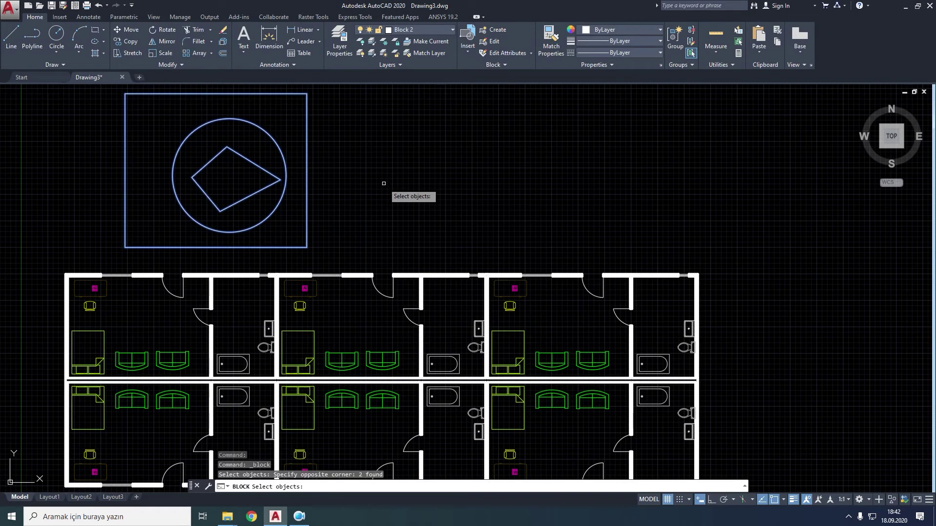
pyautogui.press('Return')
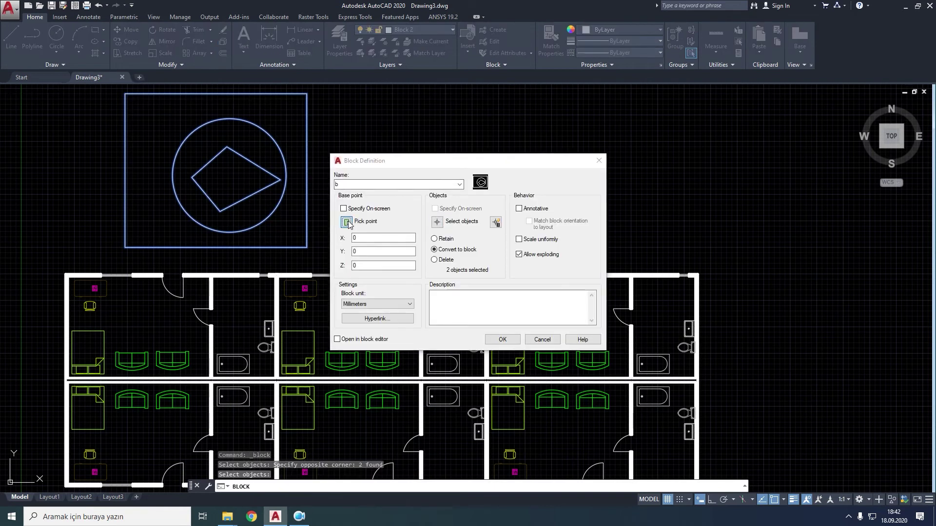
pyautogui.click(345, 187)
pyautogui.click(125, 247)
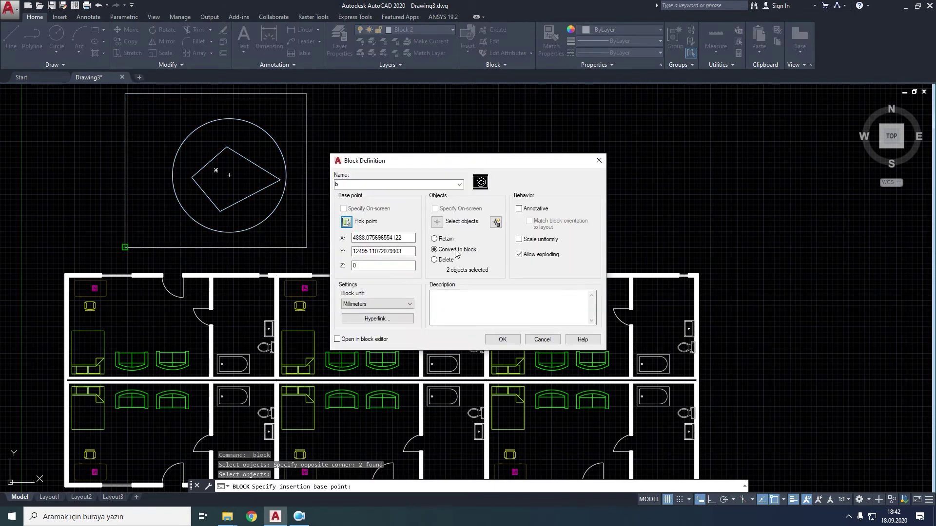
pyautogui.click(506, 342)
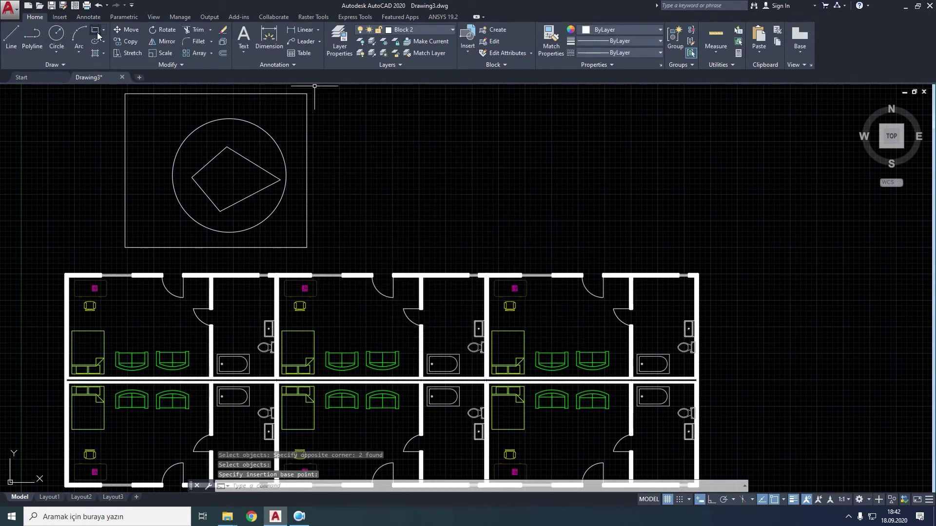
pyautogui.click(449, 28)
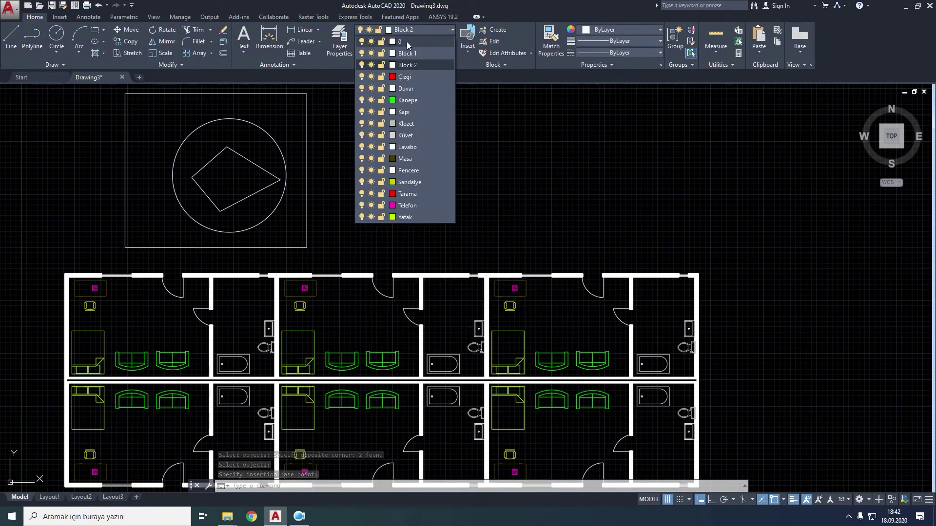
# - On layer 0, draw a rectangle to the right of the square
pyautogui.click(406, 42)
pyautogui.click(95, 29)
pyautogui.click(386, 137)
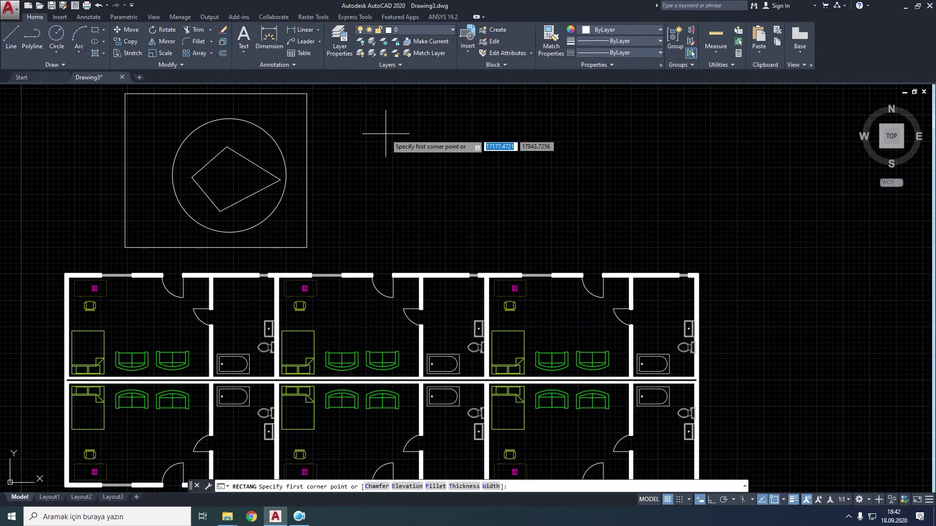
pyautogui.click(471, 202)
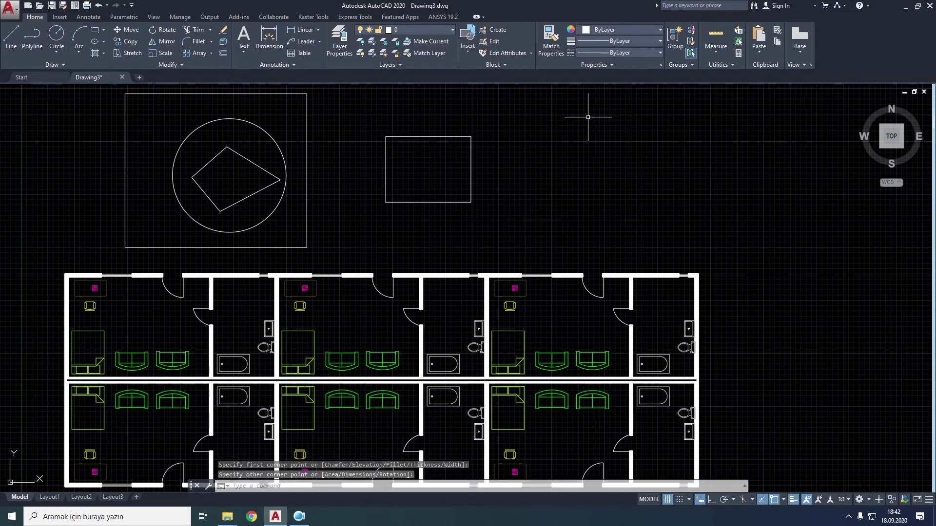
# - Turn off Block 1 by picking the circle with LAYOFF at Block nesting, then turn all layers on
pyautogui.click(360, 43)
pyautogui.rightClick(343, 108)
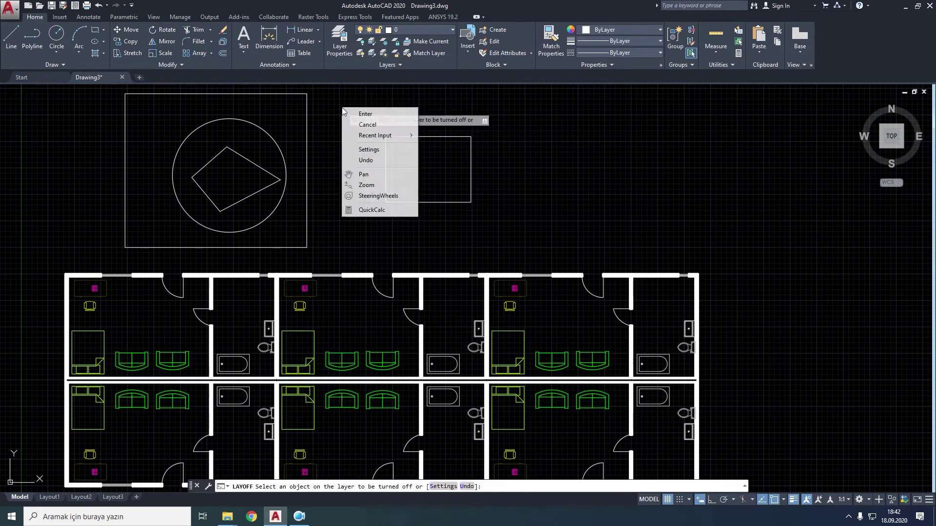
pyautogui.click(369, 149)
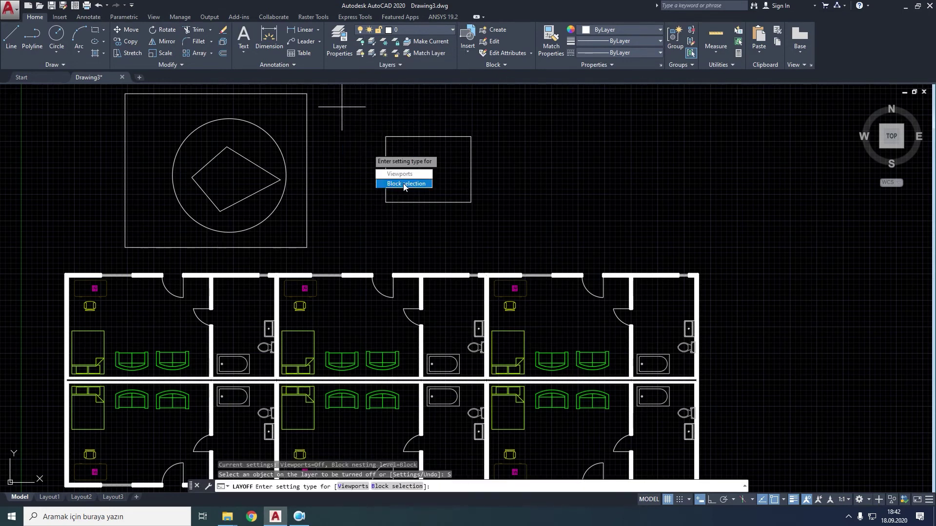
pyautogui.press('Return')
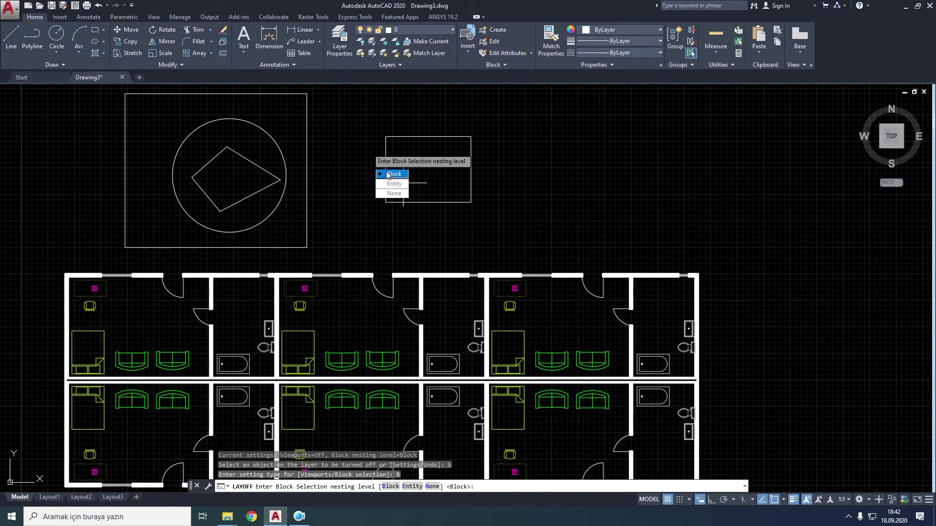
pyautogui.click(393, 174)
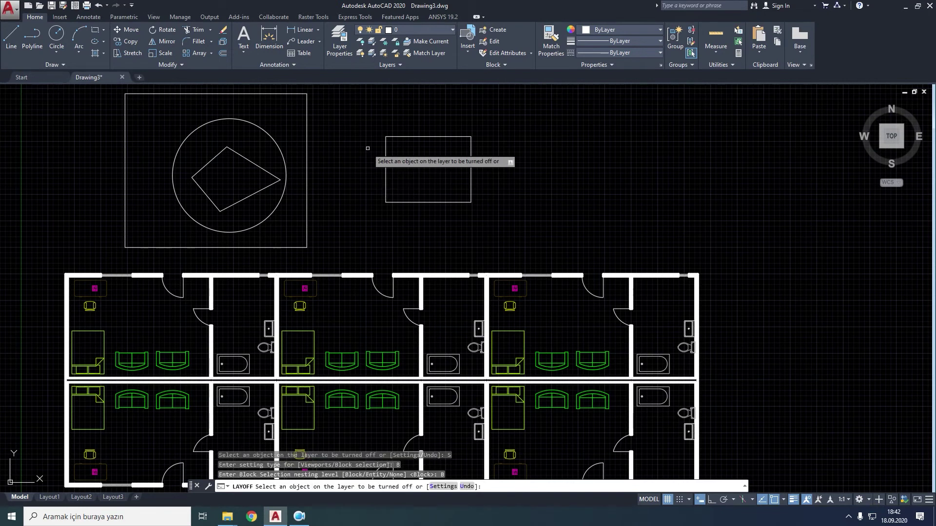
pyautogui.click(277, 140)
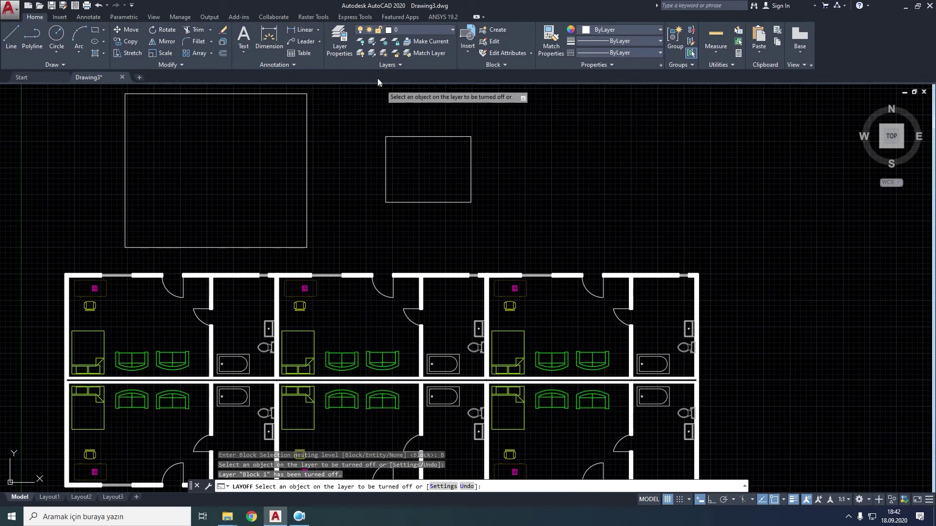
pyautogui.click(372, 53)
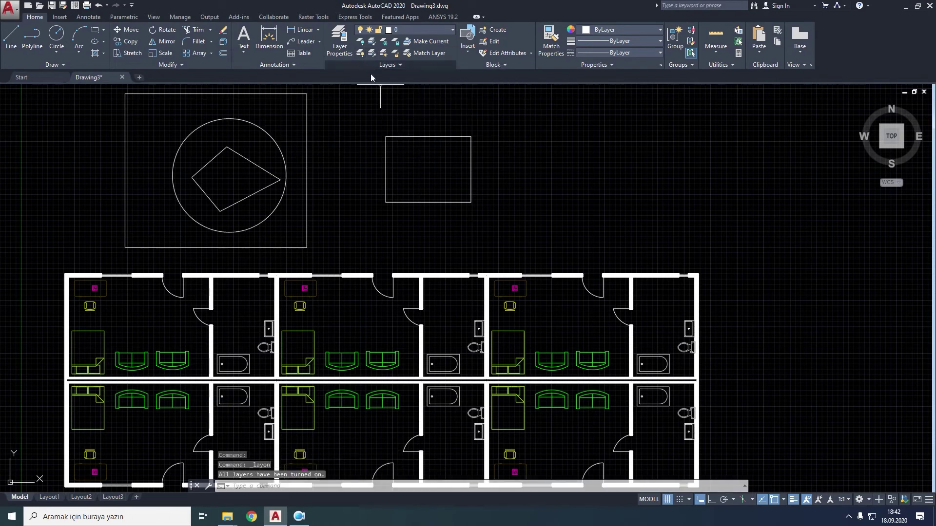
pyautogui.click(360, 43)
pyautogui.rightClick(345, 131)
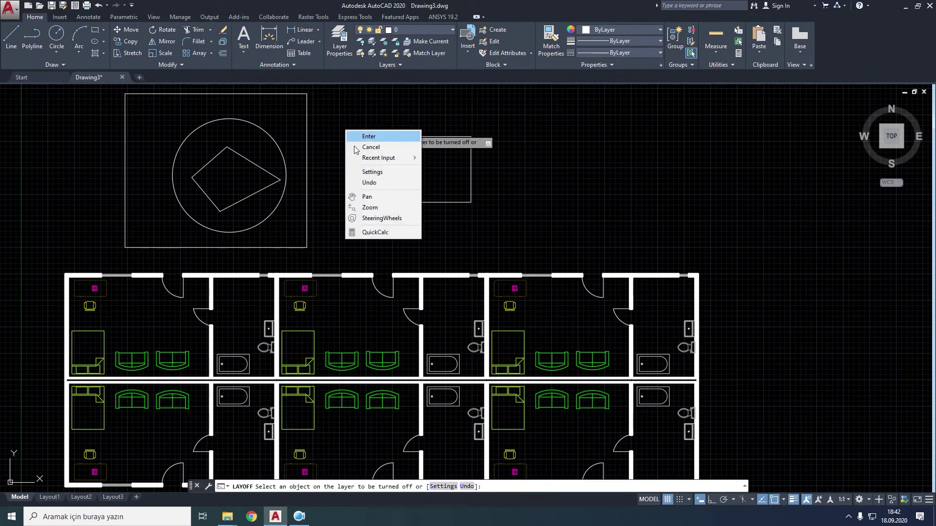
pyautogui.click(368, 173)
pyautogui.click(398, 213)
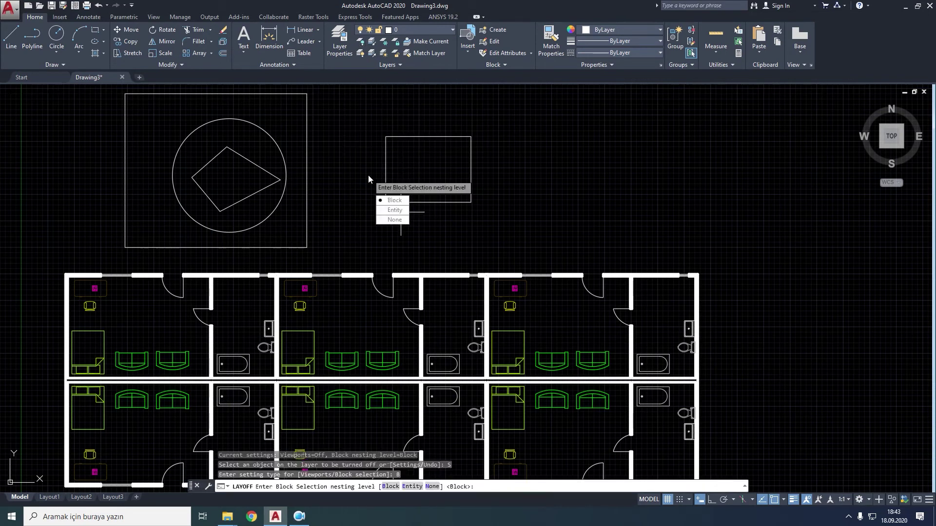
pyautogui.click(386, 201)
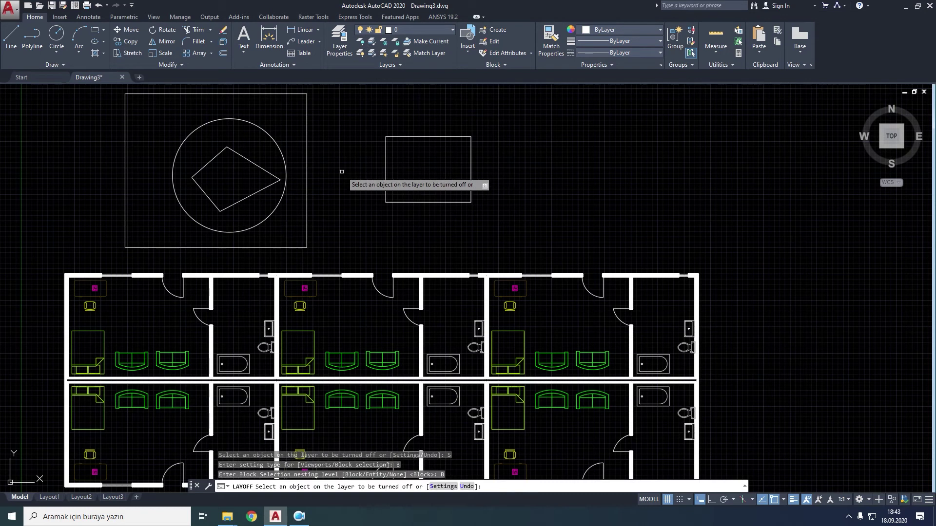
pyautogui.click(306, 158)
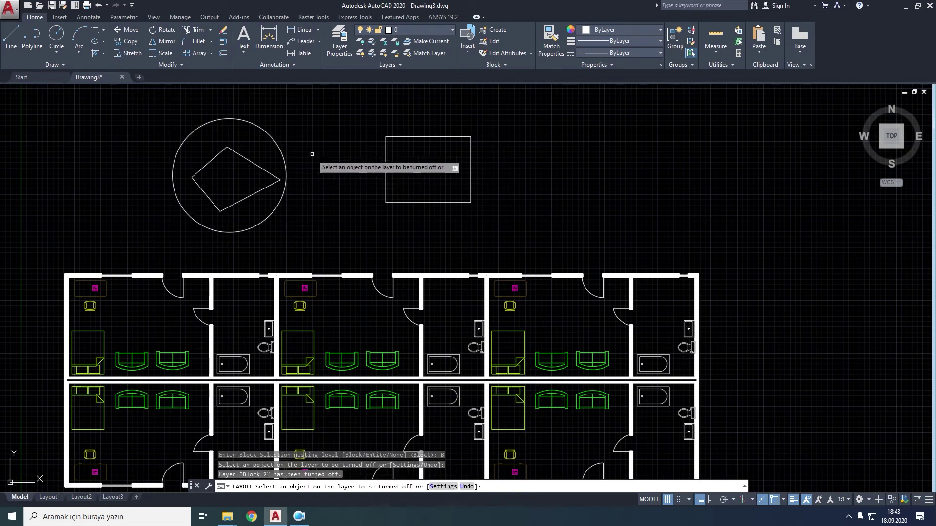
pyautogui.click(361, 54)
pyautogui.click(362, 42)
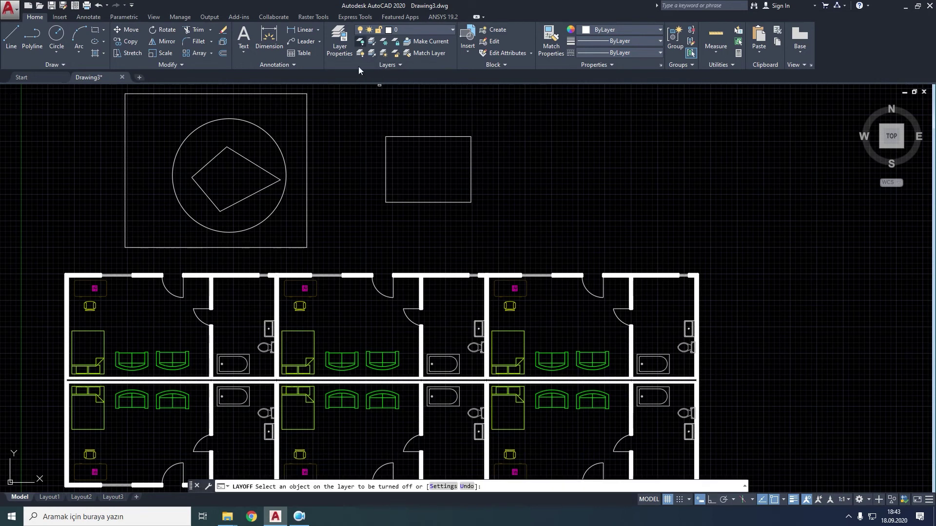
pyautogui.rightClick(334, 135)
pyautogui.click(352, 176)
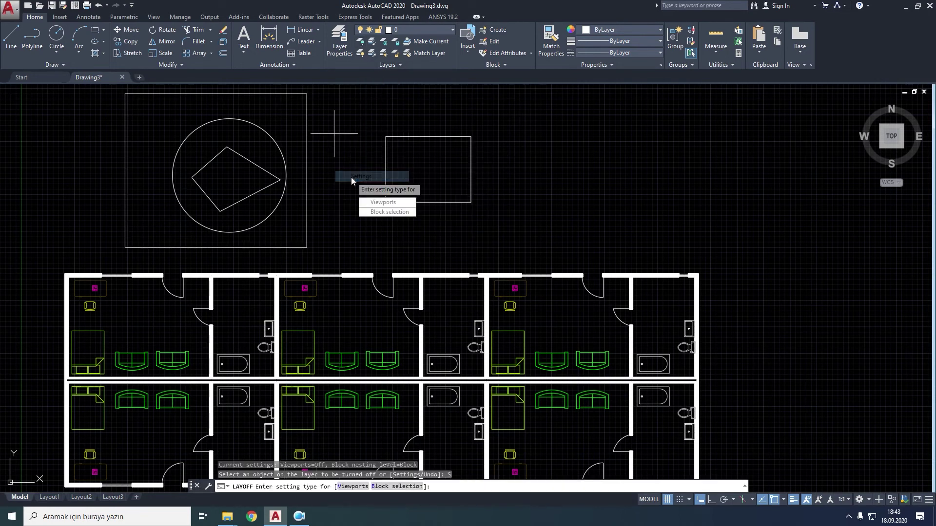
pyautogui.click(376, 212)
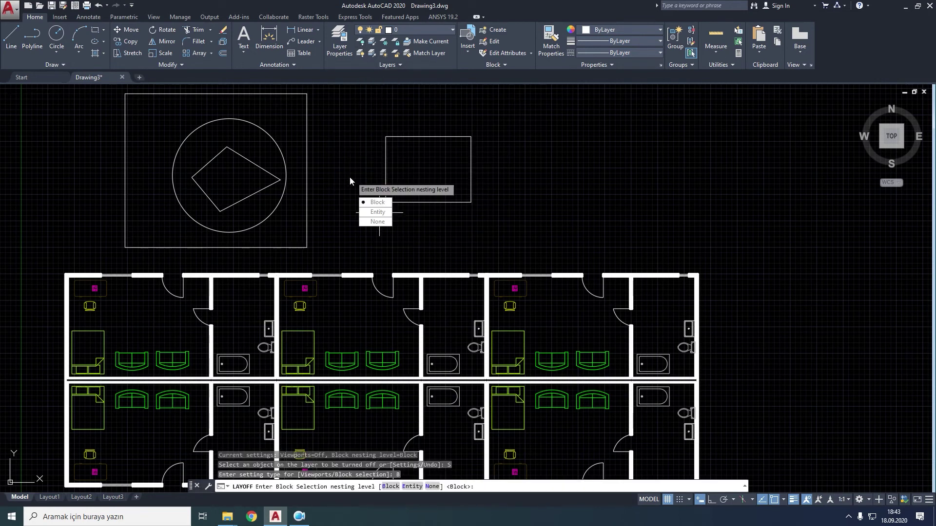
pyautogui.click(368, 212)
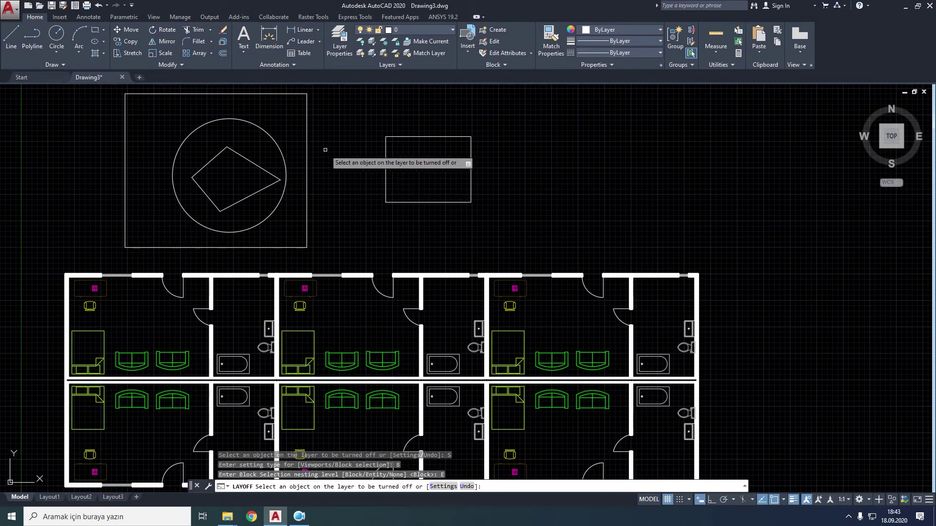
pyautogui.click(306, 151)
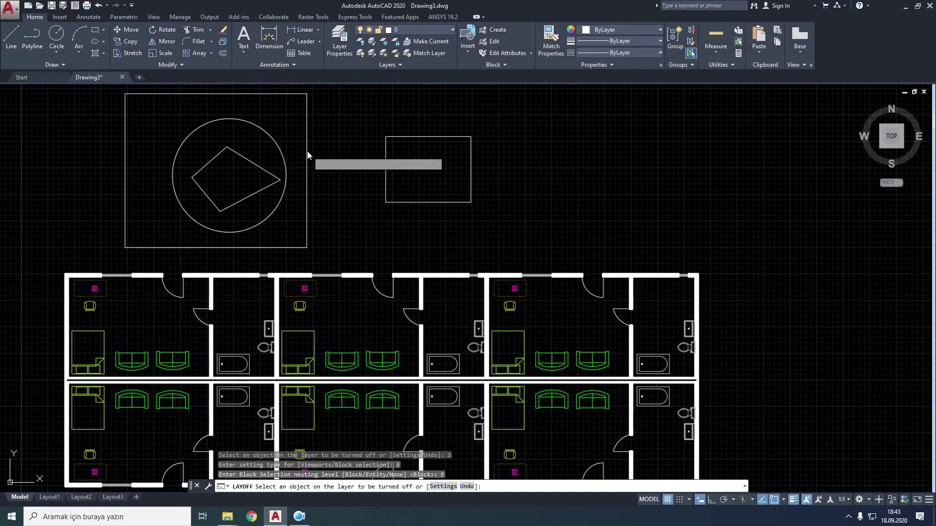
pyautogui.click(331, 186)
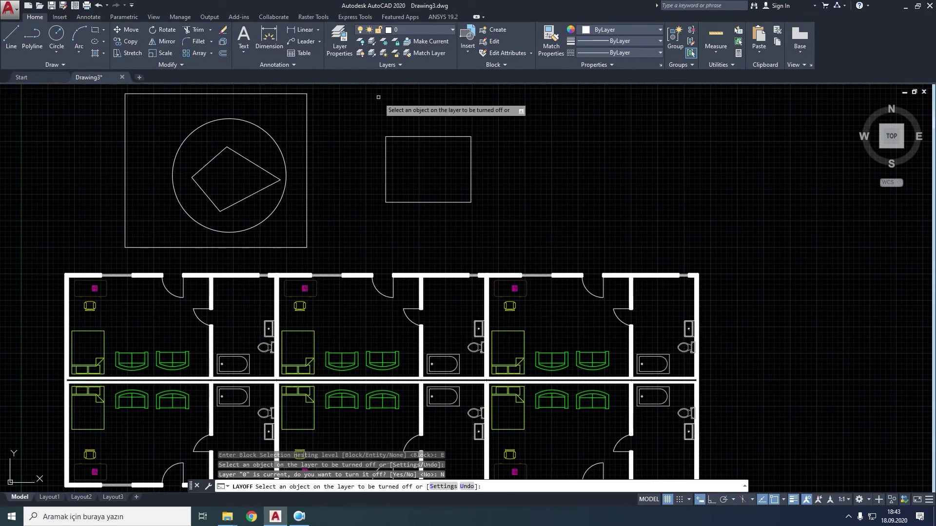
# - Make Duvar current, turn off layer 0 by picking the square, then switch layer 0 back on
pyautogui.click(405, 31)
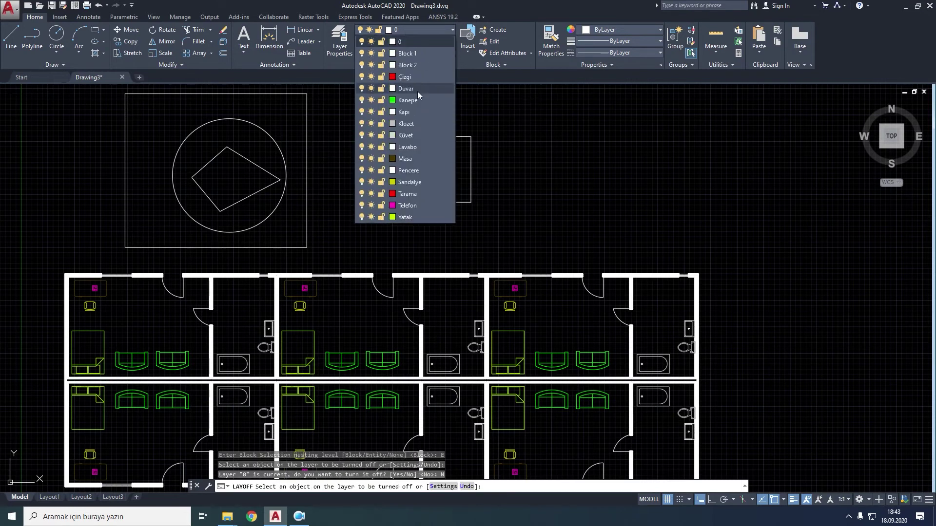
pyautogui.click(417, 89)
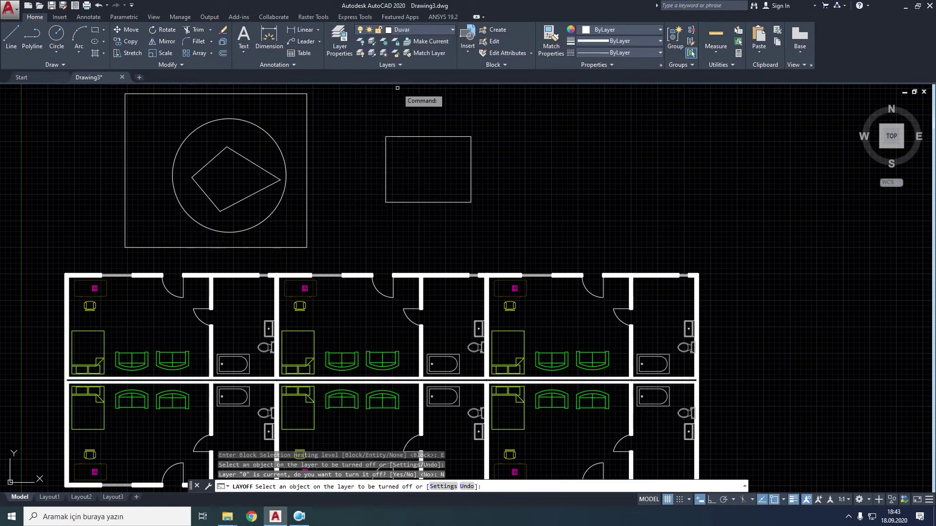
pyautogui.click(307, 115)
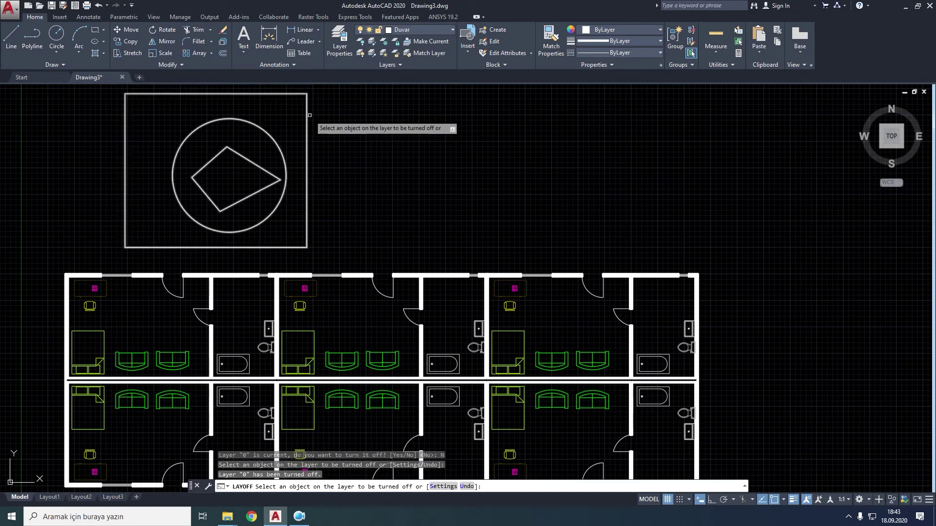
pyautogui.click(421, 28)
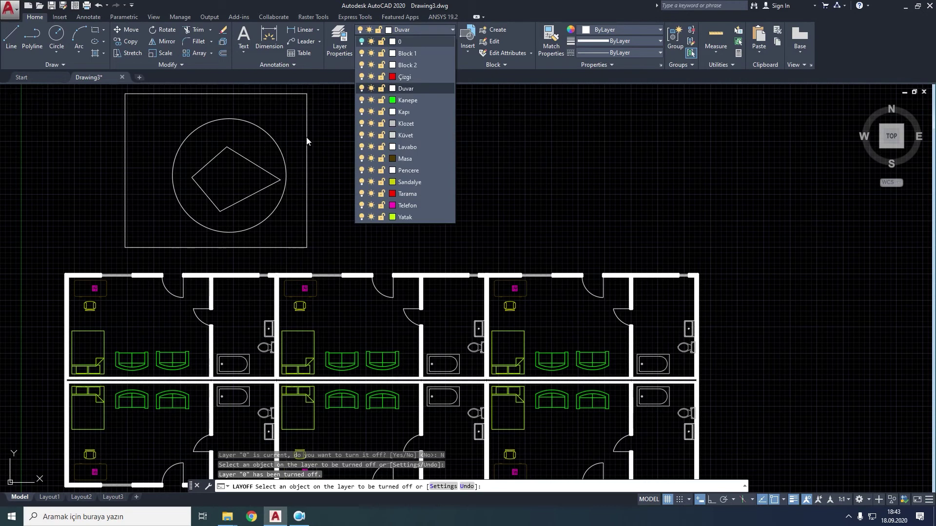
pyautogui.click(361, 42)
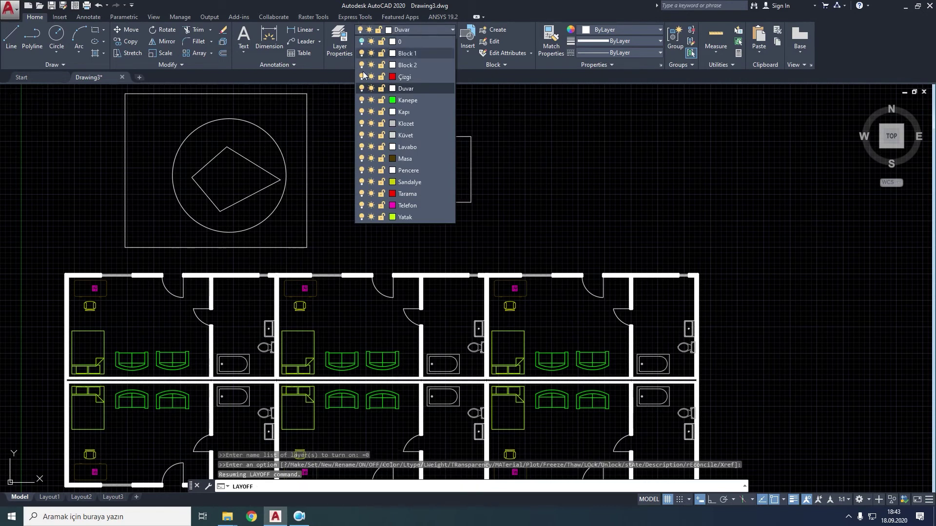
pyautogui.click(320, 141)
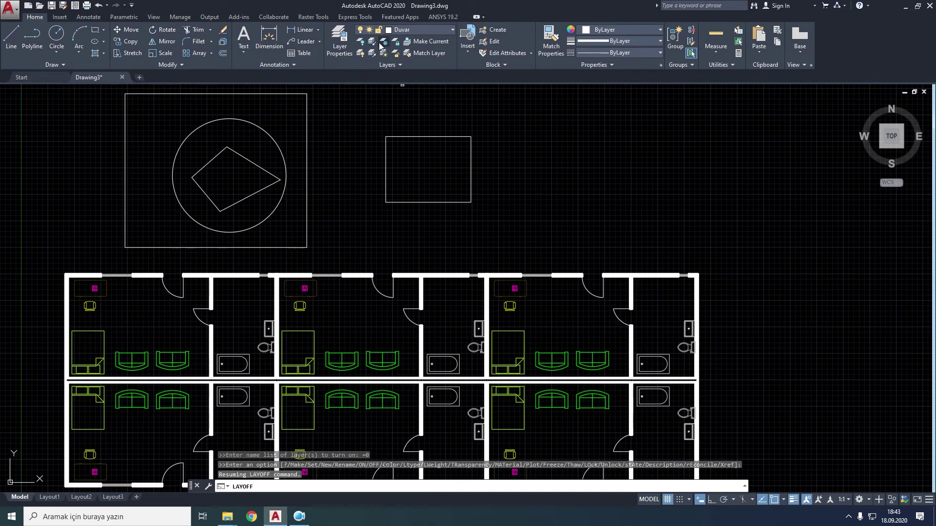
# - Turn off layer Block 2 by picking the outer square, with block nesting set to None
pyautogui.click(362, 45)
pyautogui.rightClick(354, 119)
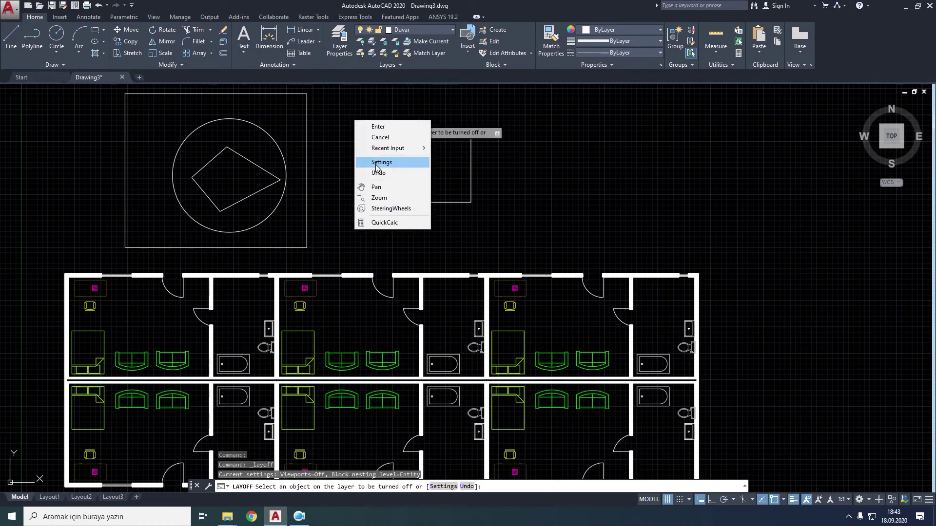
pyautogui.click(377, 163)
pyautogui.click(411, 200)
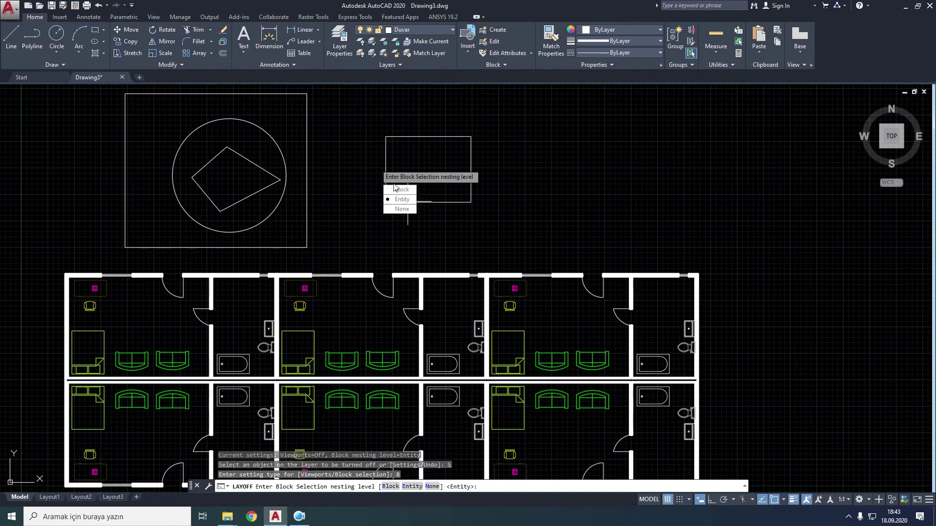
pyautogui.click(398, 210)
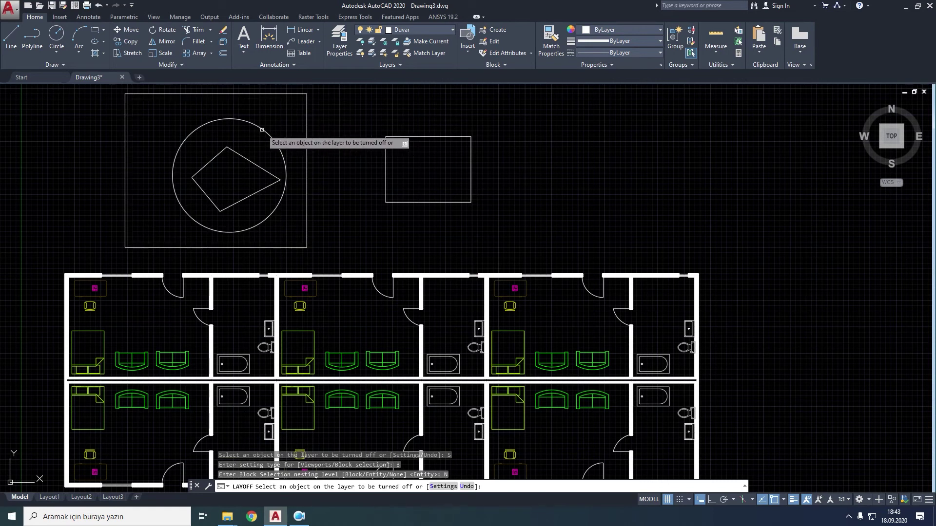
pyautogui.click(259, 131)
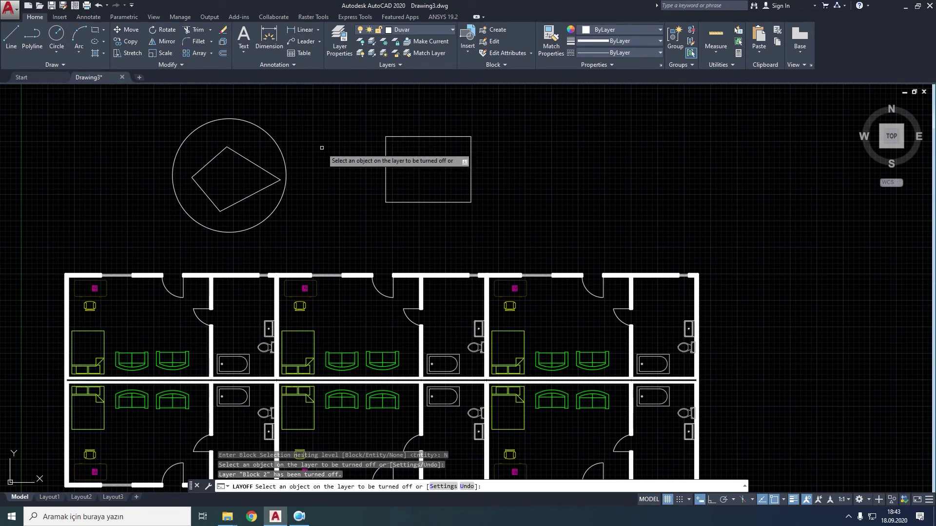
# - Erase the circle and rectangle above the hotel floor plan
pyautogui.press('Escape')
pyautogui.click(502, 127)
pyautogui.click(241, 220)
pyautogui.press('Delete')
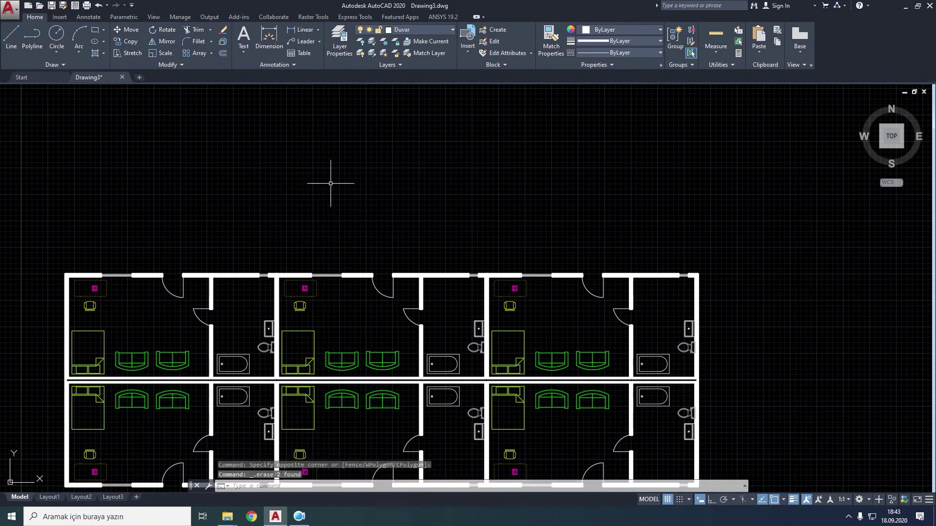
# - Change the layer-off block selection nesting level to Block
pyautogui.click(363, 41)
pyautogui.rightClick(350, 137)
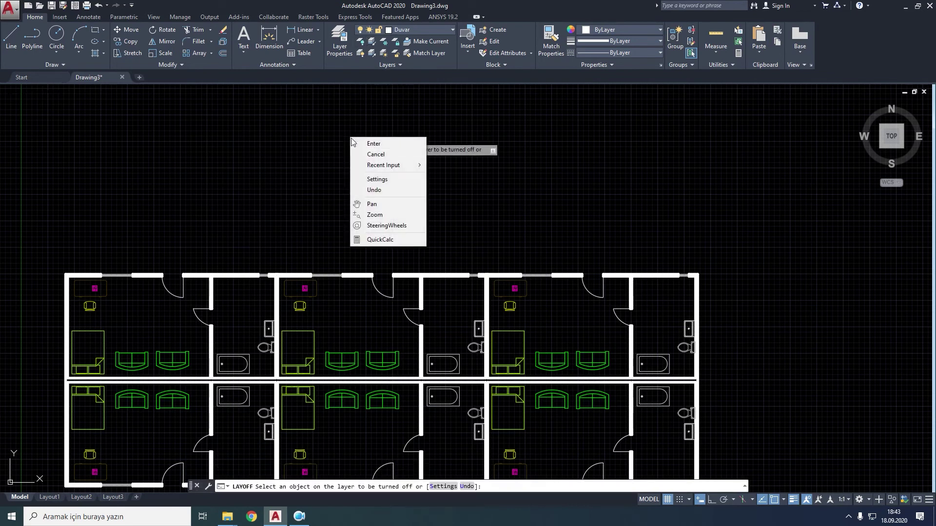
pyautogui.click(368, 178)
pyautogui.click(413, 217)
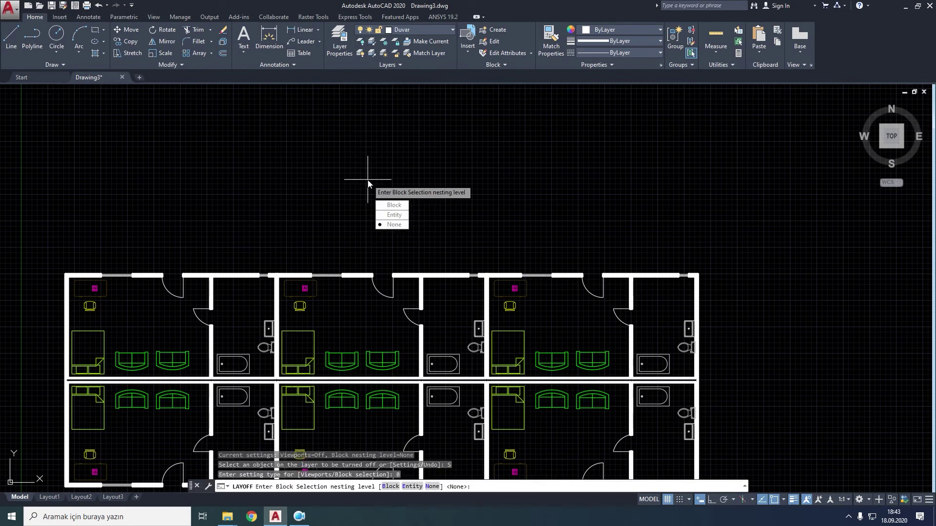
pyautogui.press('Return')
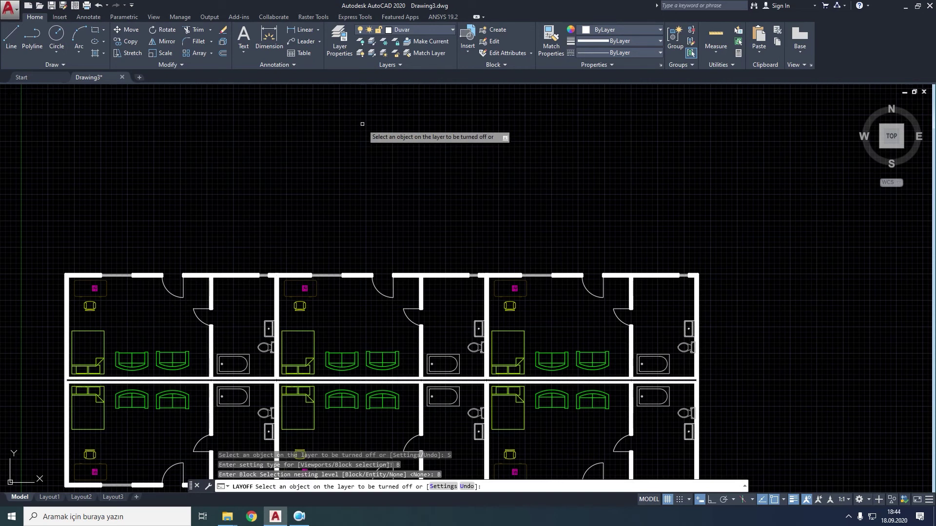
pyautogui.press('Escape')
pyautogui.moveTo(365, 123); pyautogui.dragTo(357, 54, button='middle')
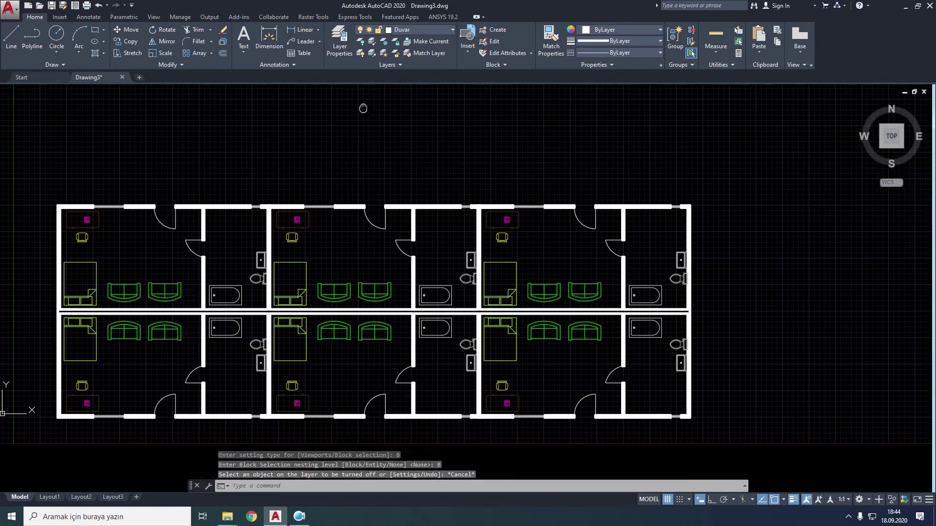
pyautogui.click(372, 43)
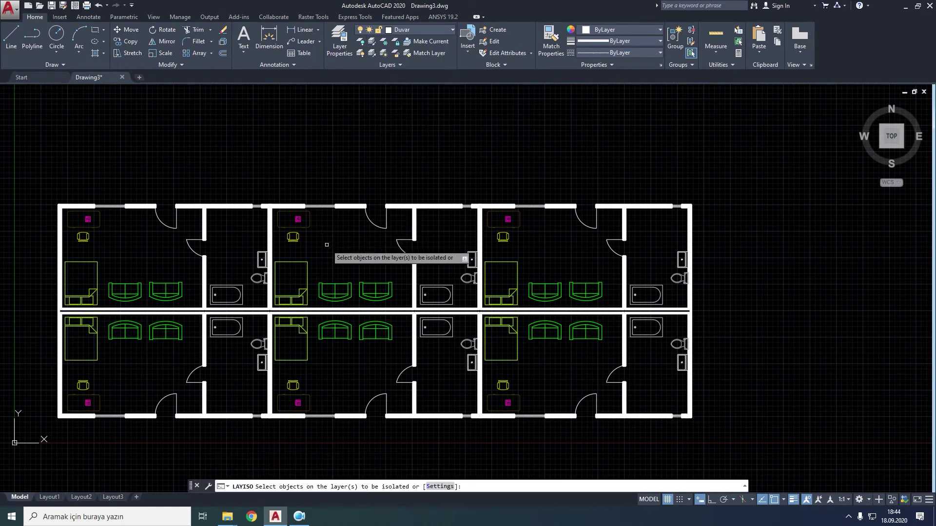
pyautogui.moveTo(331, 250); pyautogui.dragTo(368, 231, button='middle')
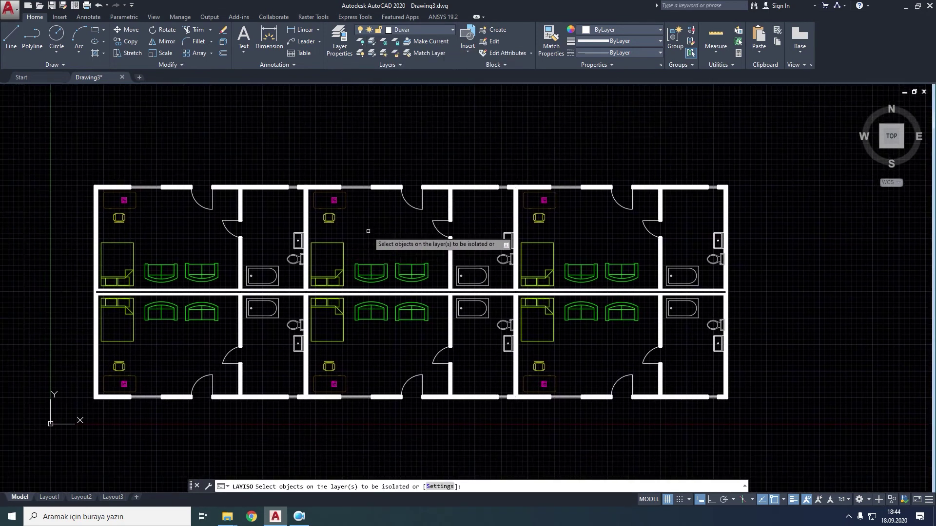
pyautogui.click(329, 218)
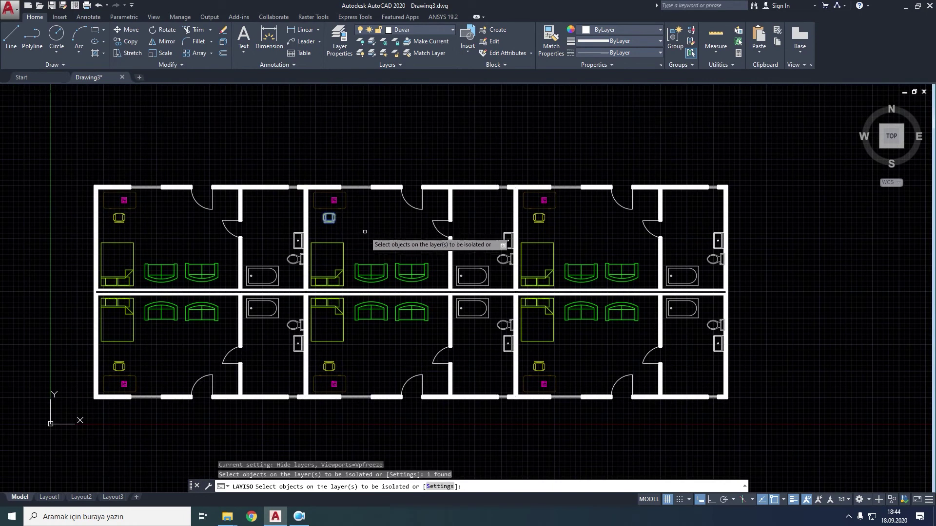
pyautogui.press('Return')
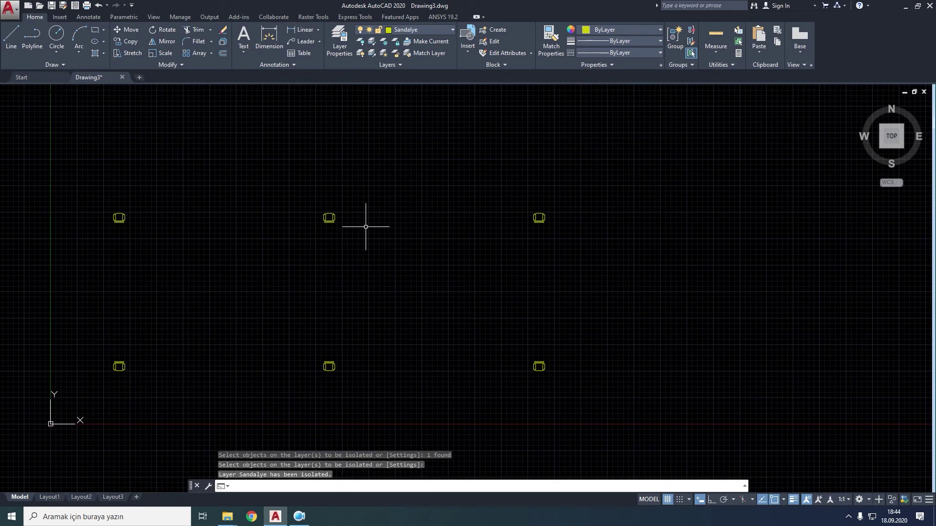
pyautogui.click(371, 56)
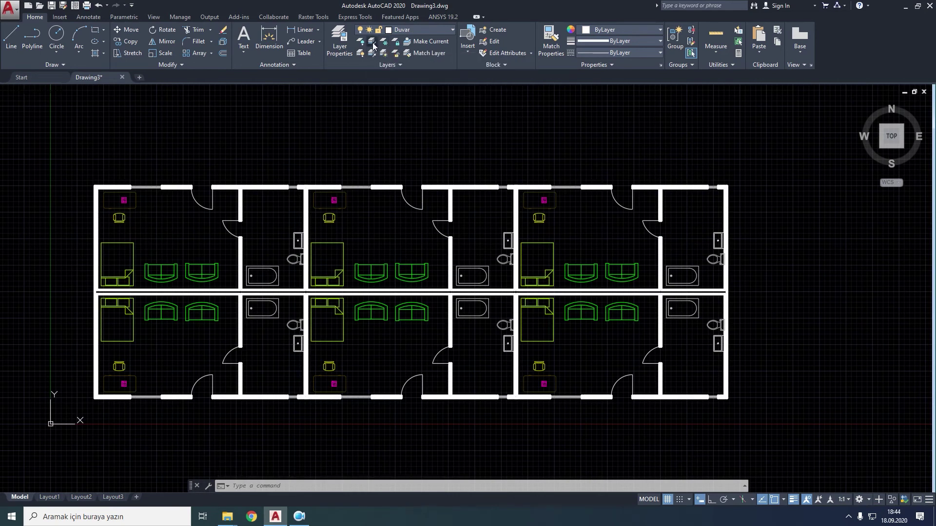
# - Isolate the chair's Sandalye layer with other layers locked and faded 60, then unisolate
pyautogui.click(372, 42)
pyautogui.rightClick(359, 119)
pyautogui.click(394, 148)
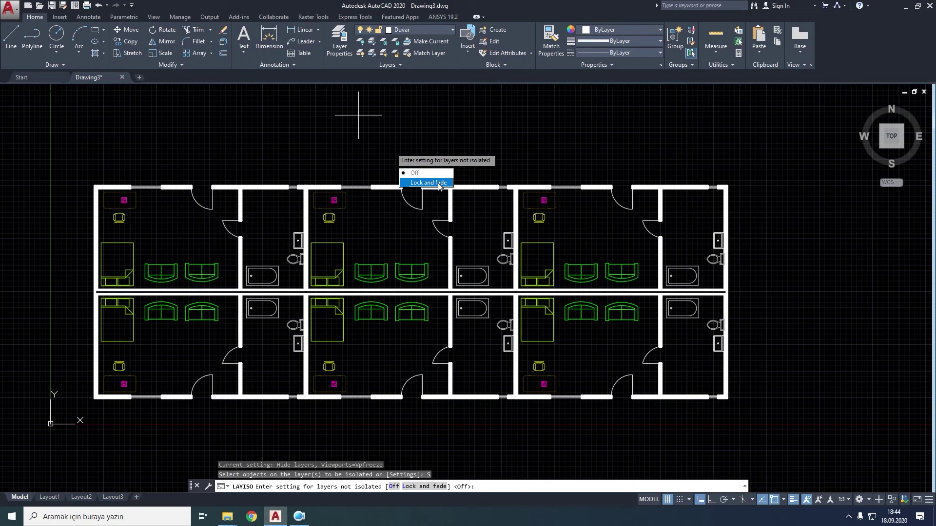
pyautogui.click(428, 183)
pyautogui.write('60')
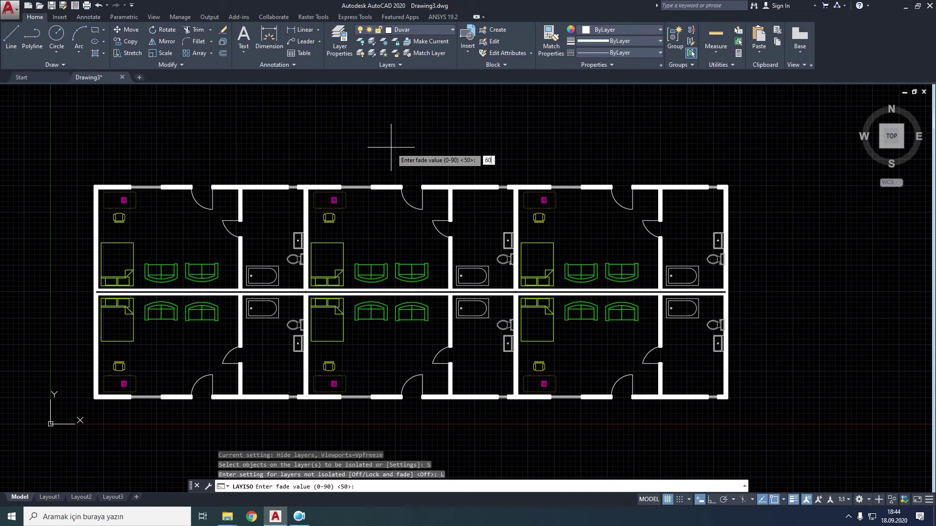
pyautogui.press('Return')
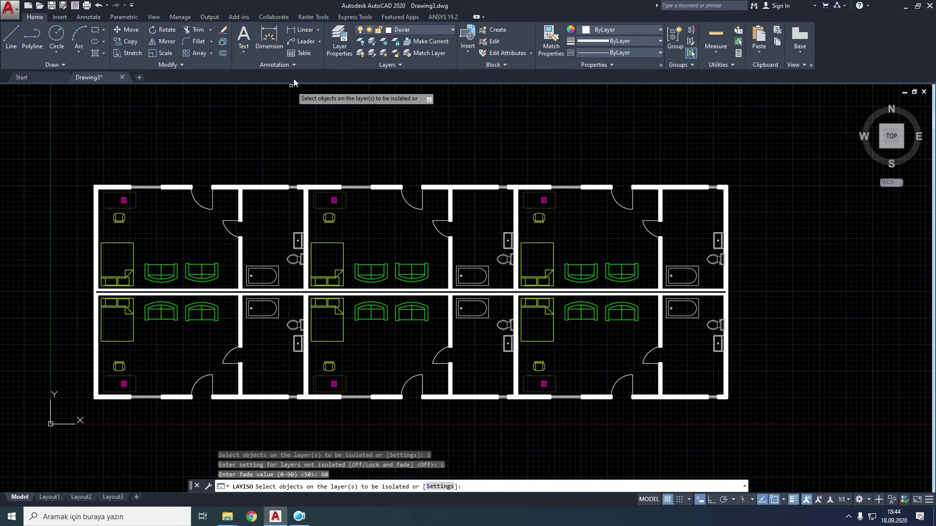
pyautogui.click(329, 217)
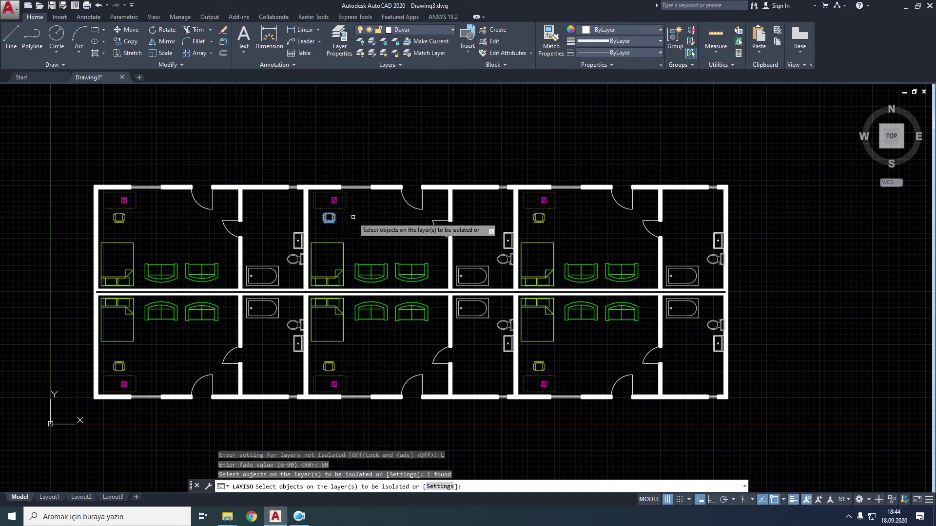
pyautogui.press('Return')
pyautogui.press('Return')
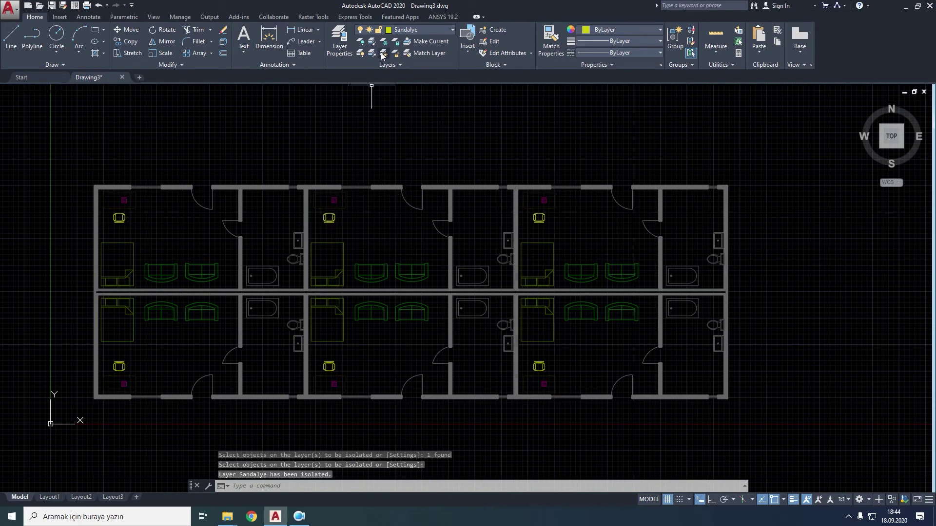
pyautogui.click(381, 44)
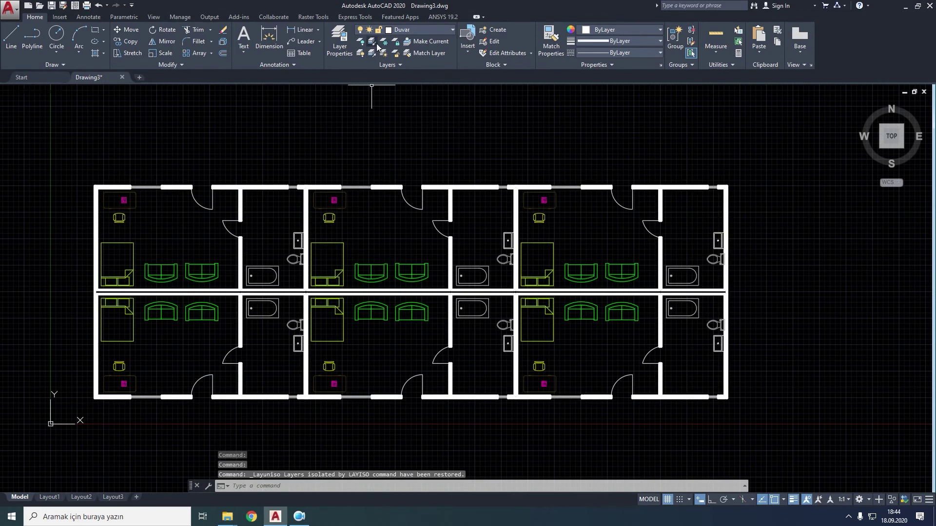
# - Set layer isolation to turn non-isolated layers Off, including in paper-space viewports
pyautogui.click(372, 44)
pyautogui.rightClick(393, 127)
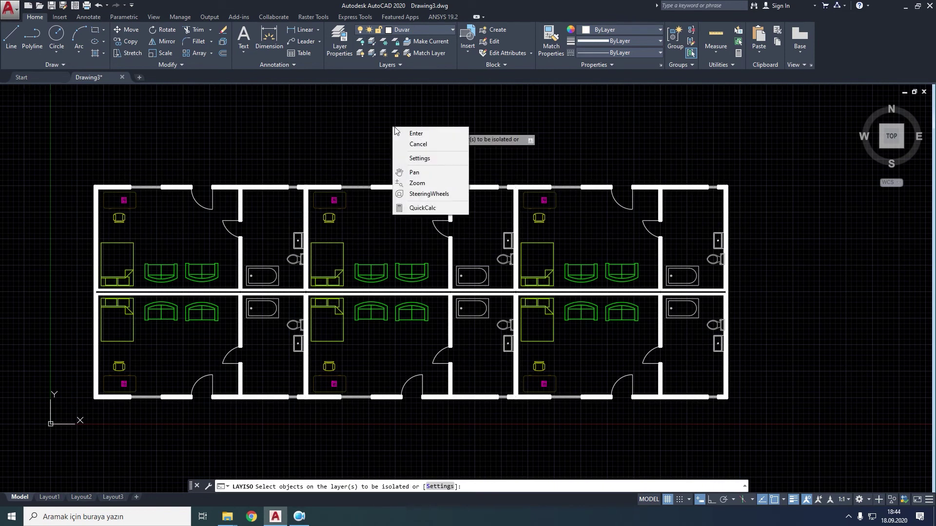
pyautogui.click(422, 158)
pyautogui.write('o')
pyautogui.press('Return')
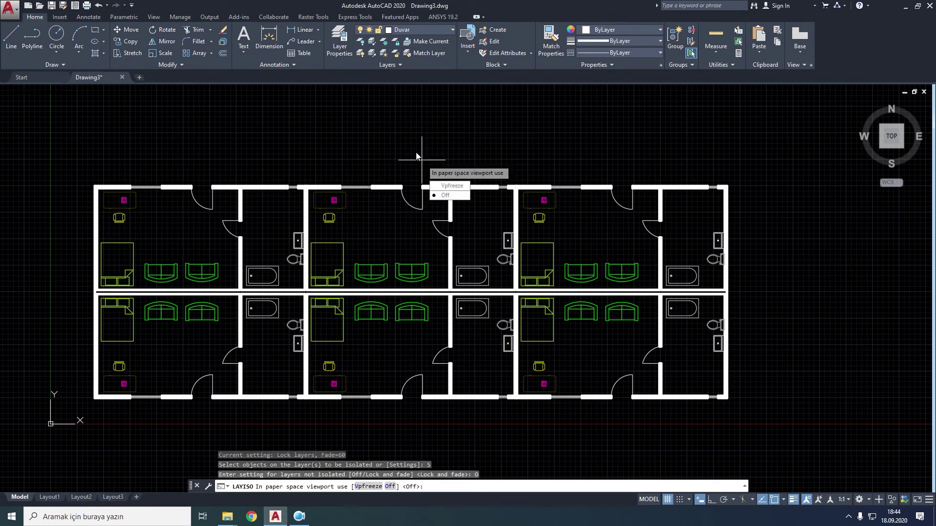
pyautogui.write('o')
pyautogui.press('Return')
pyautogui.press('Escape')
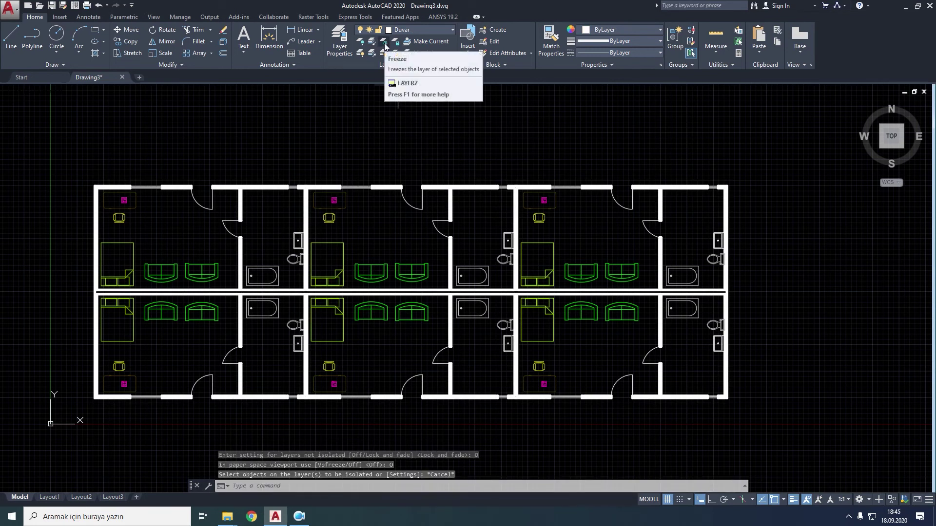
pyautogui.click(384, 46)
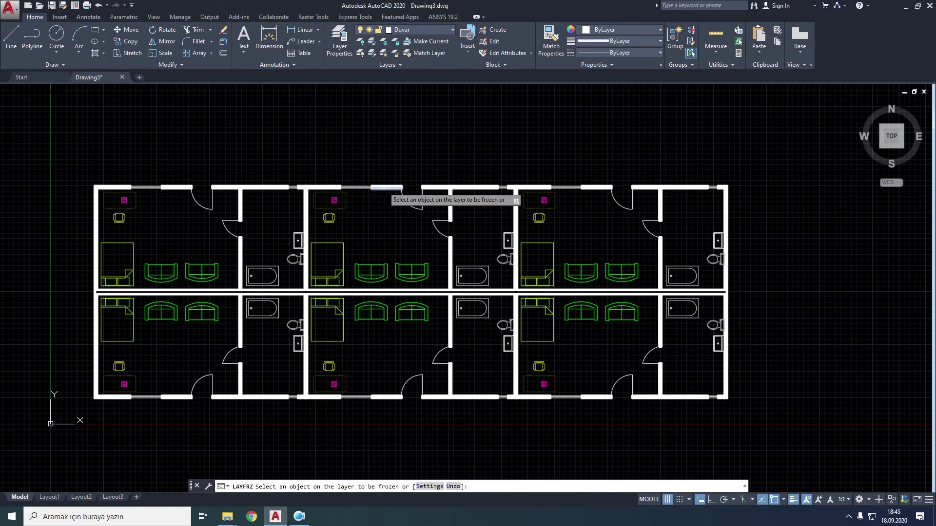
pyautogui.click(363, 266)
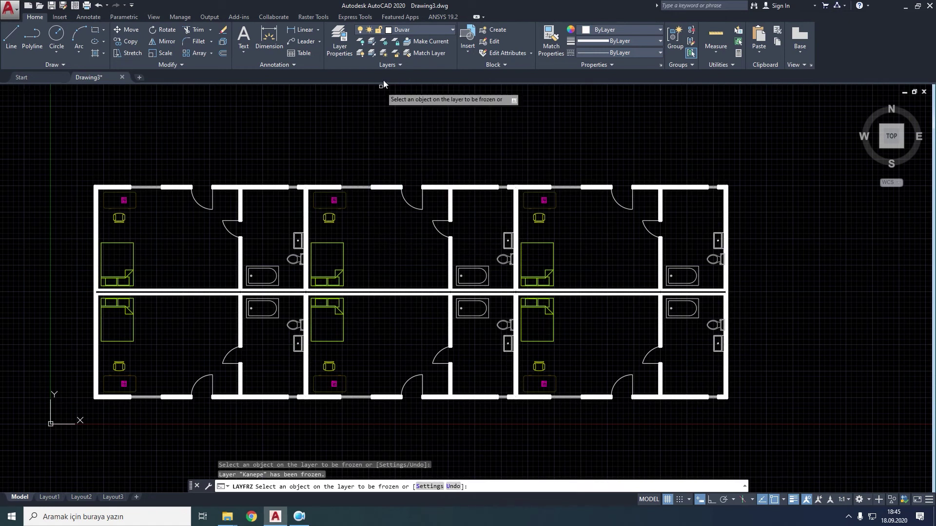
pyautogui.click(384, 54)
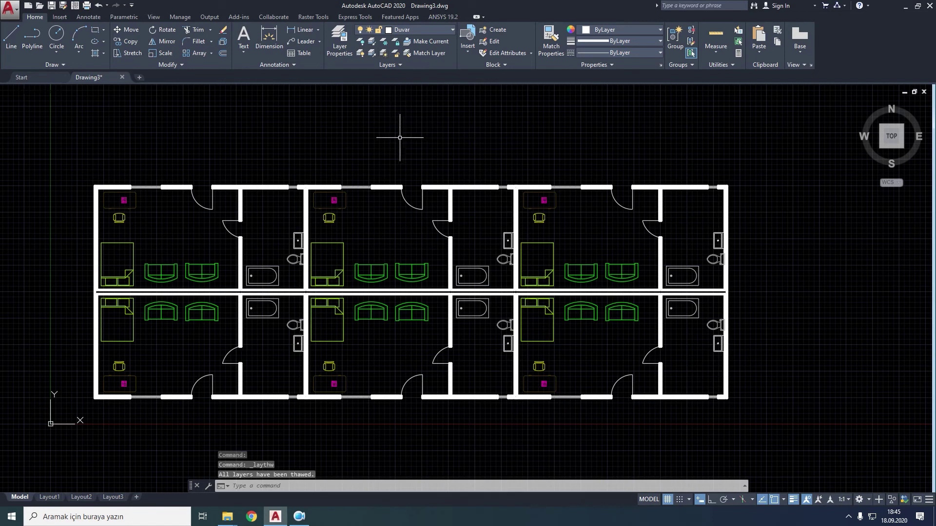
pyautogui.moveTo(347, 142); pyautogui.dragTo(337, 165, button='middle')
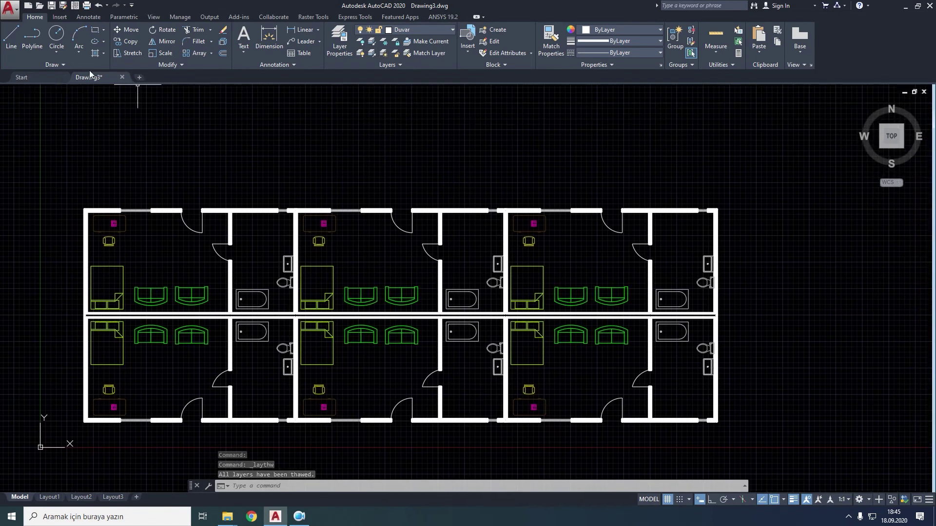
# - Undo the last layer isolation and layer turn-off to bring the shapes back
pyautogui.click(97, 6)
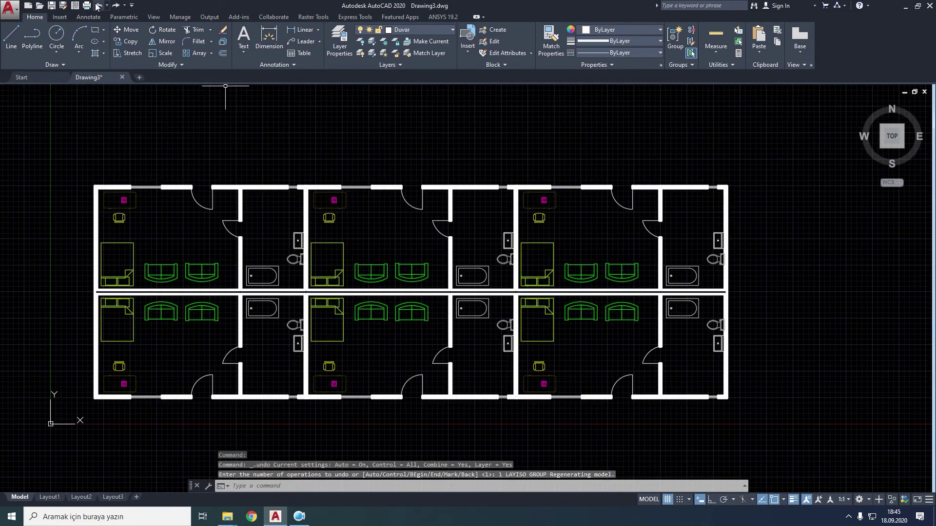
pyautogui.click(97, 6)
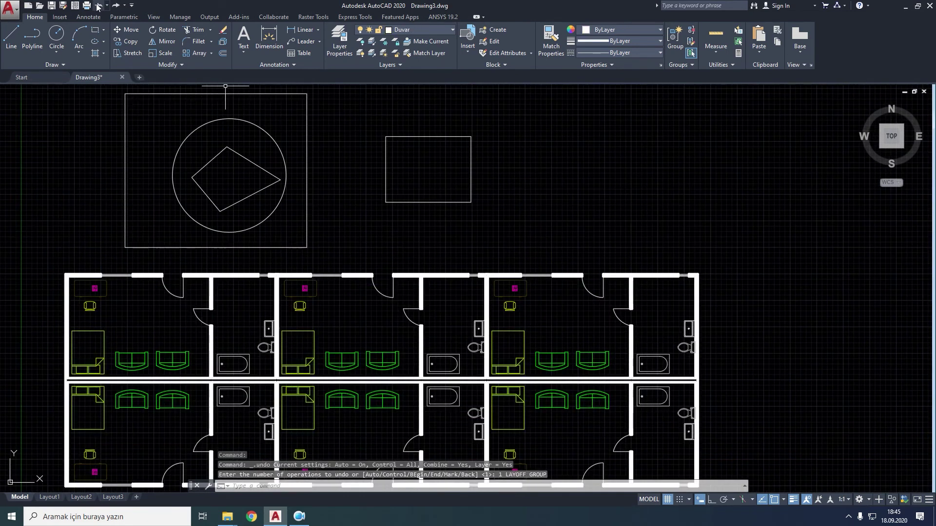
pyautogui.moveTo(352, 186); pyautogui.dragTo(365, 154, button='middle')
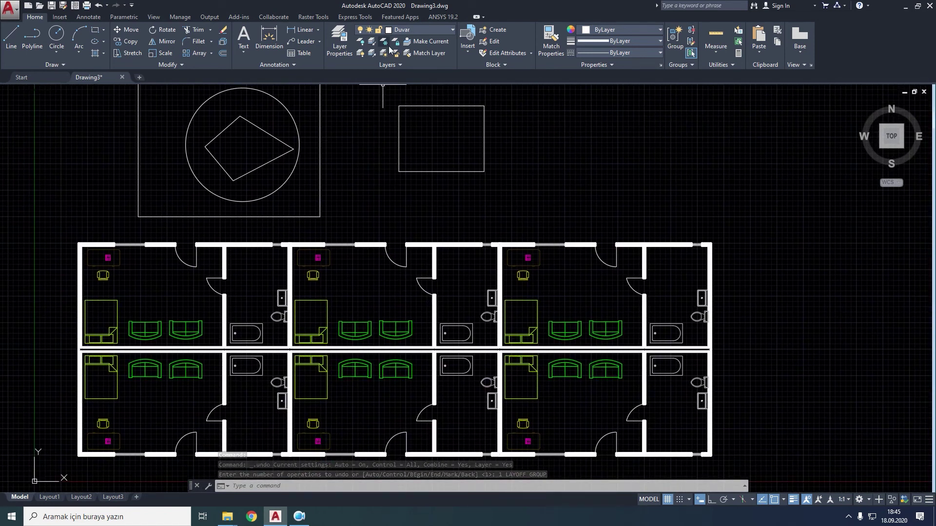
# - Abandon the layer freeze settings and switch to the Layout1 paper layout
pyautogui.click(385, 43)
pyautogui.rightClick(372, 181)
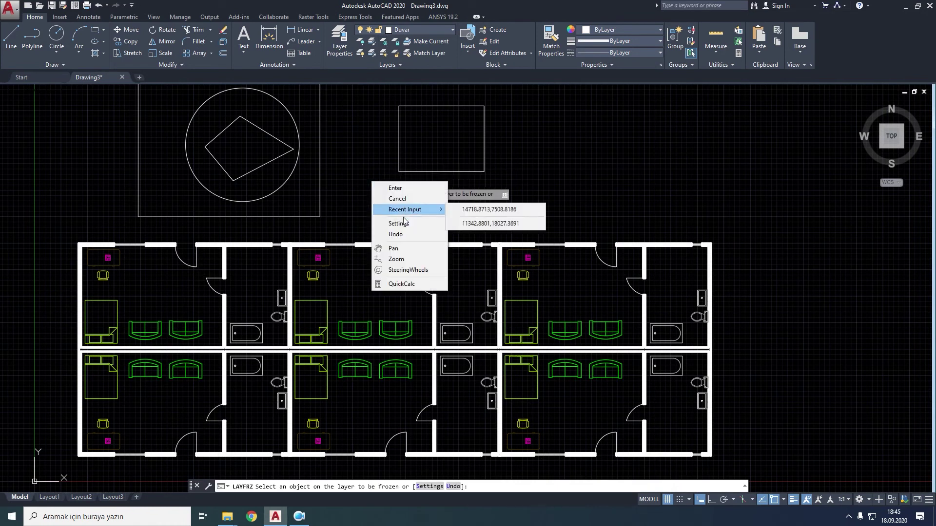
pyautogui.click(389, 219)
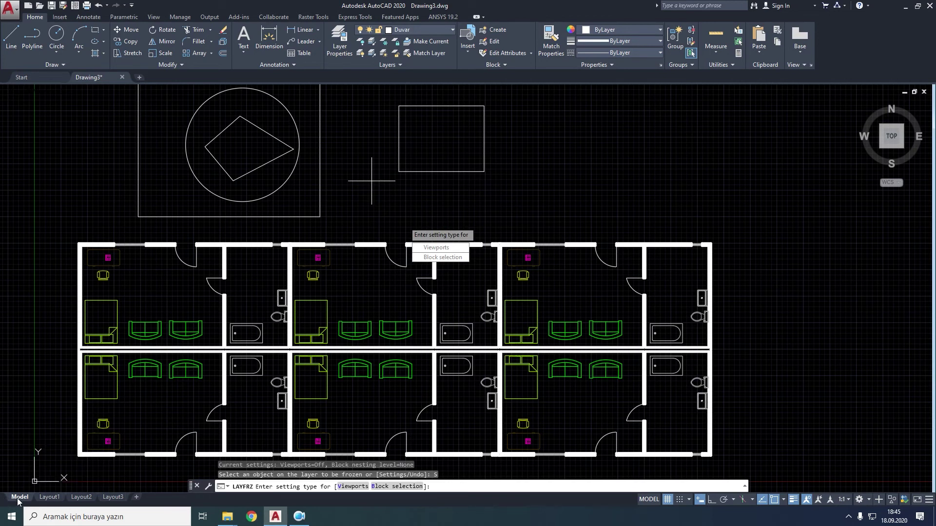
pyautogui.press('Escape')
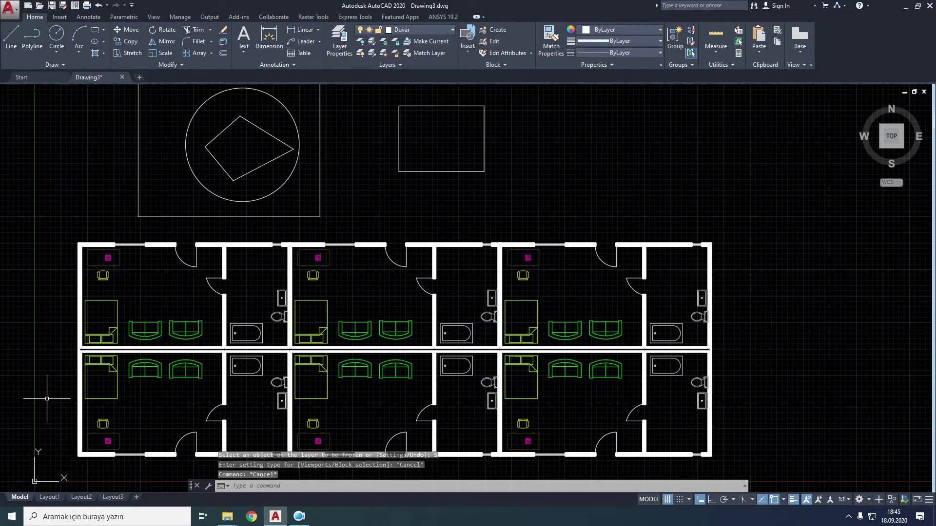
pyautogui.click(49, 500)
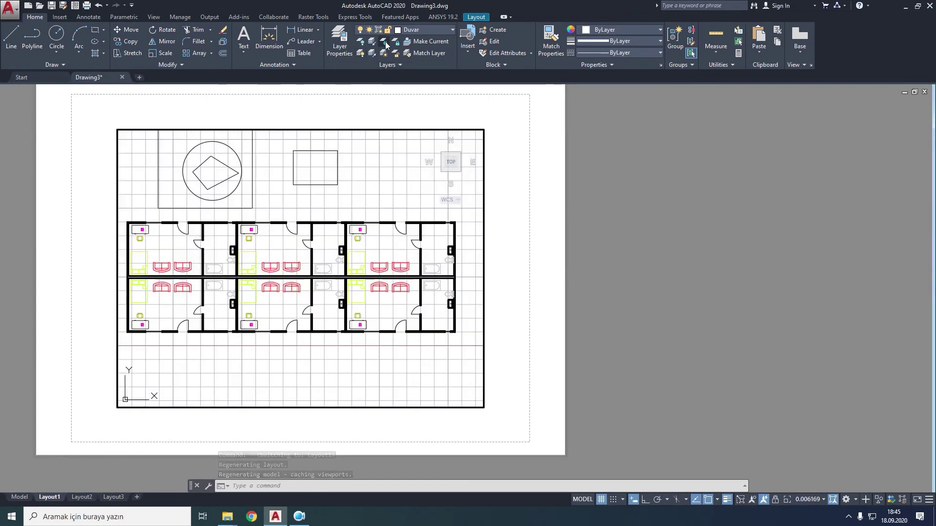
# - Freeze the Kanepe sofa layer in all viewports from Layout1, then check model space
pyautogui.click(386, 44)
pyautogui.rightClick(375, 184)
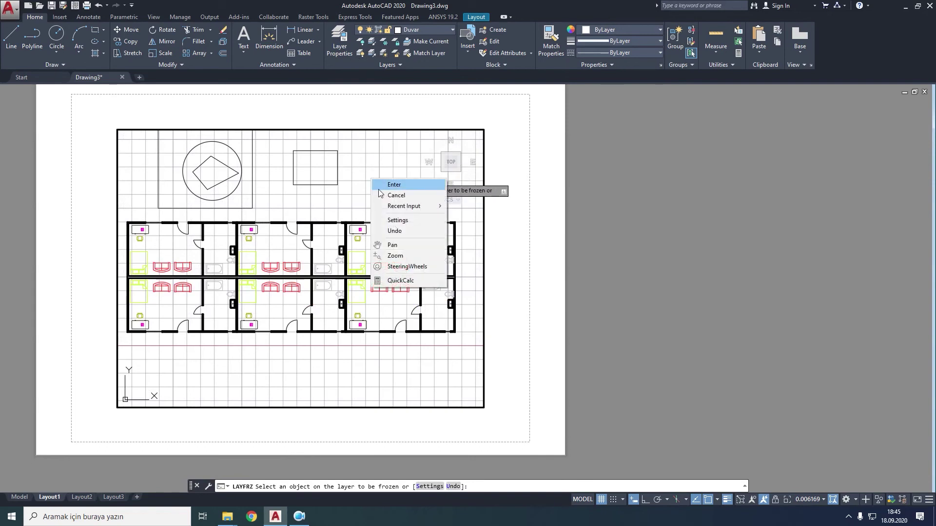
pyautogui.click(397, 220)
pyautogui.click(410, 246)
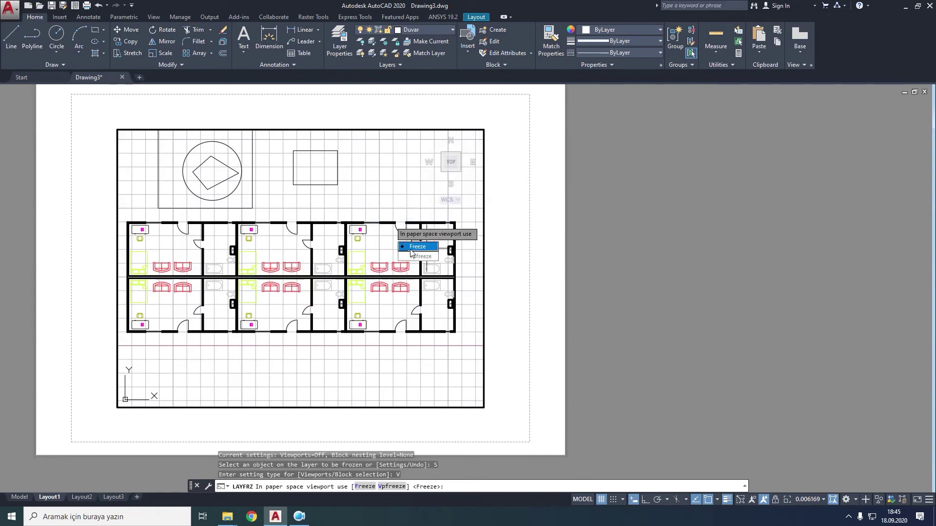
pyautogui.click(410, 251)
pyautogui.click(379, 266)
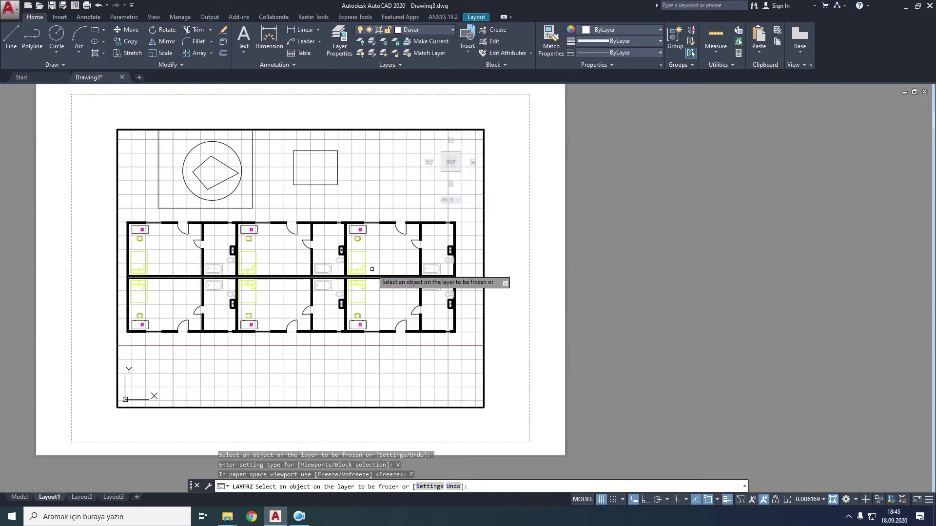
pyautogui.press('Escape')
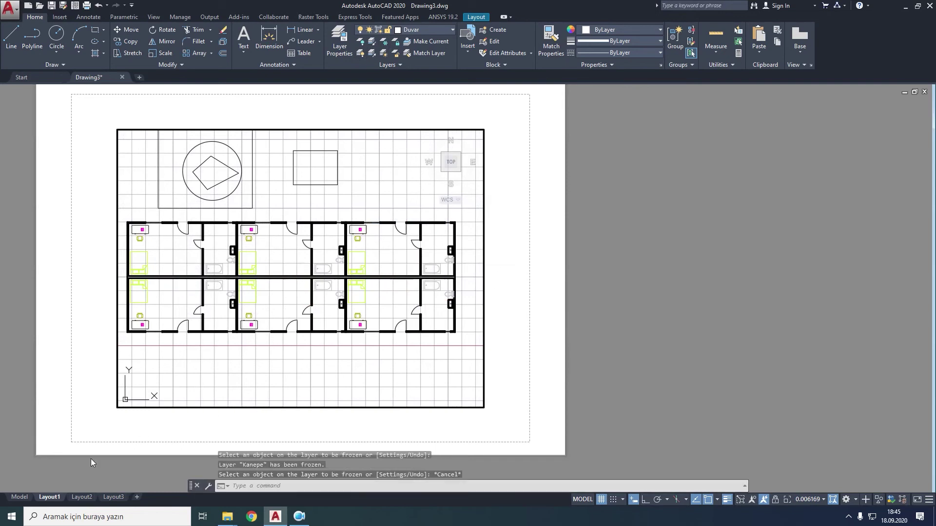
pyautogui.click(20, 497)
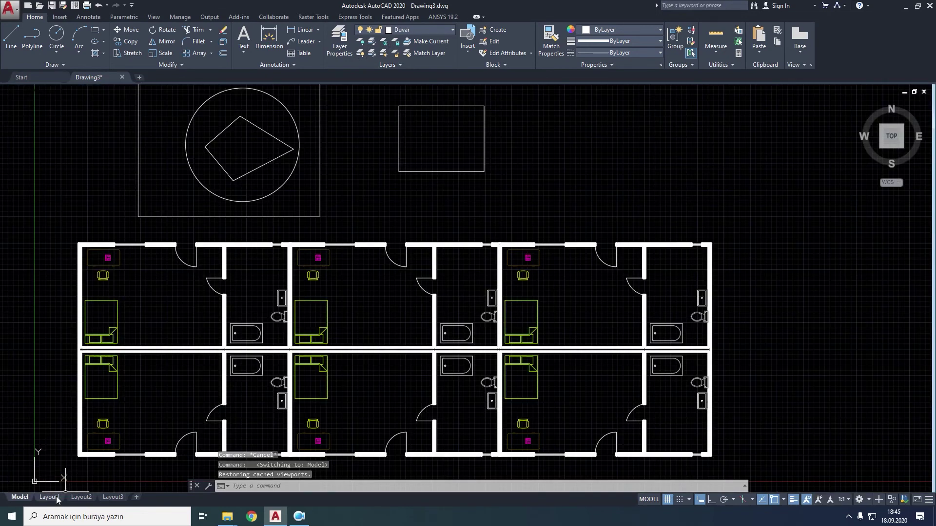
pyautogui.click(49, 497)
# - Restore the previous layer state, then Vpfreeze Kanepe only in the Layout1 viewport
pyautogui.click(396, 62)
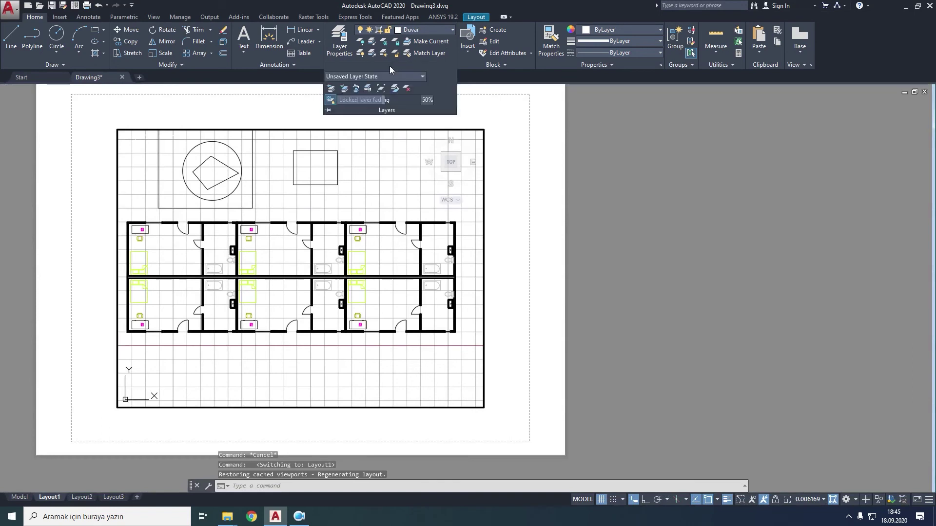
pyautogui.click(331, 88)
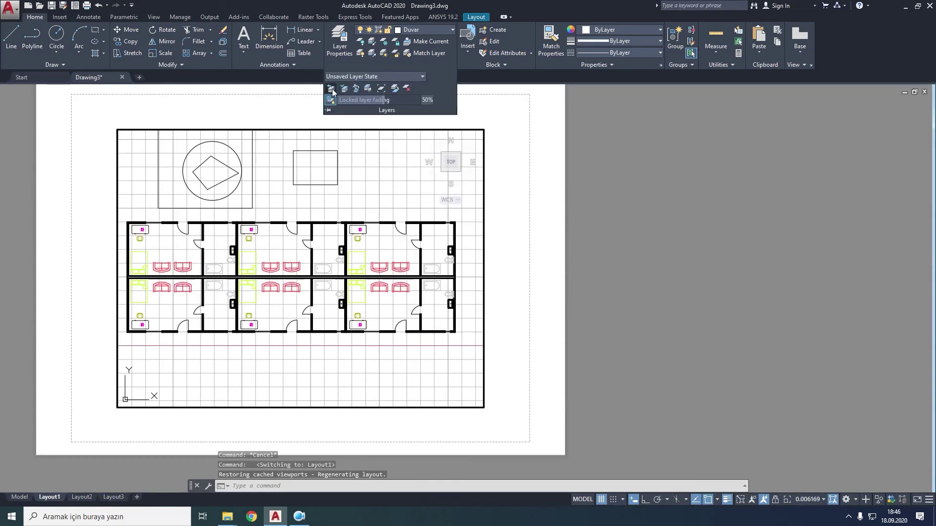
pyautogui.click(384, 44)
pyautogui.rightClick(376, 171)
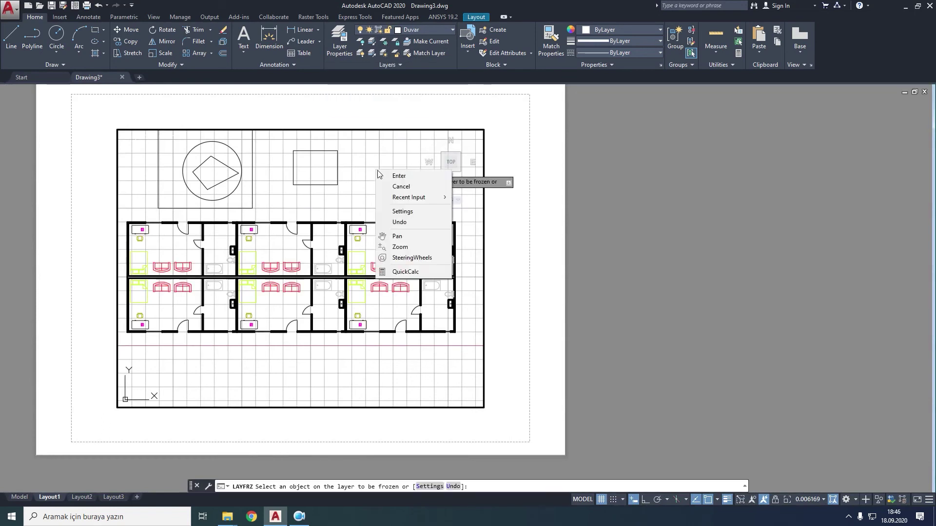
pyautogui.click(395, 212)
pyautogui.press('Down')
pyautogui.press('Return')
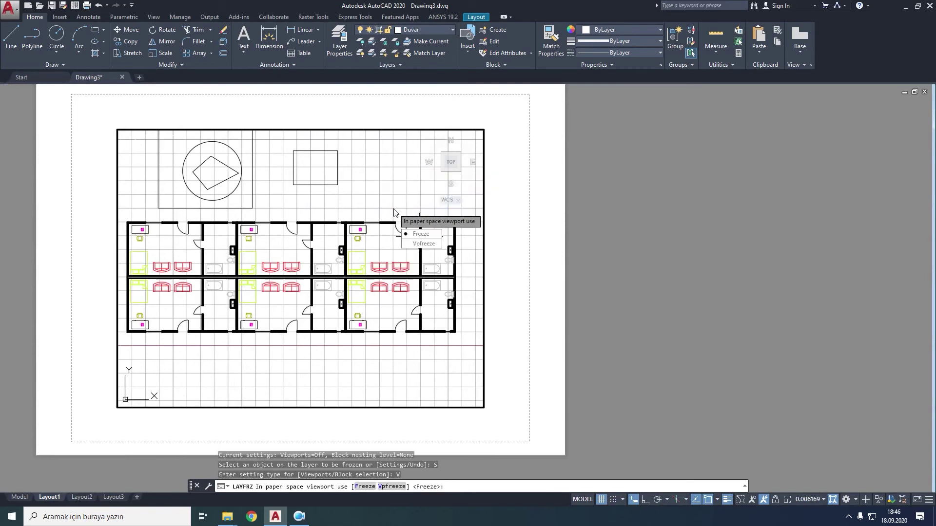
pyautogui.press('Down')
pyautogui.press('Return')
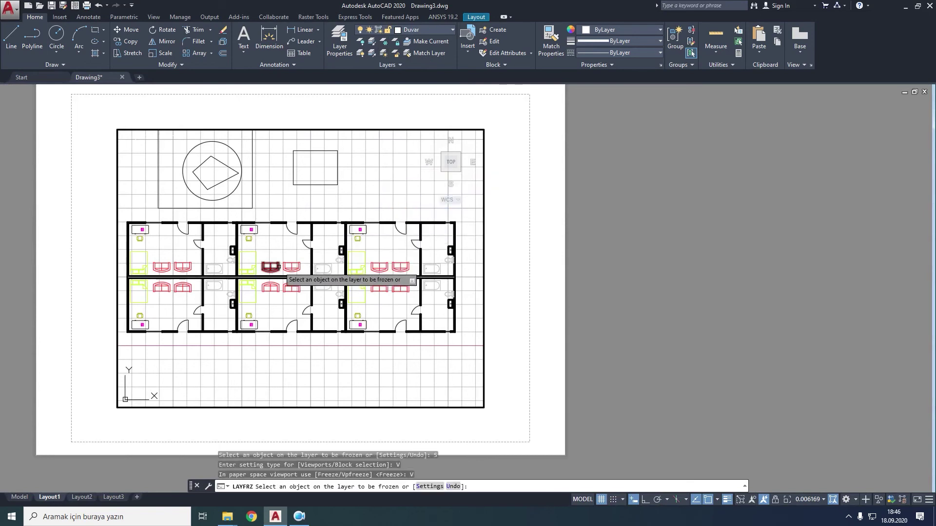
pyautogui.click(271, 267)
# - Check model space, restore the previous layer state to bring the sofas back, and return to Model
pyautogui.click(20, 497)
pyautogui.click(49, 497)
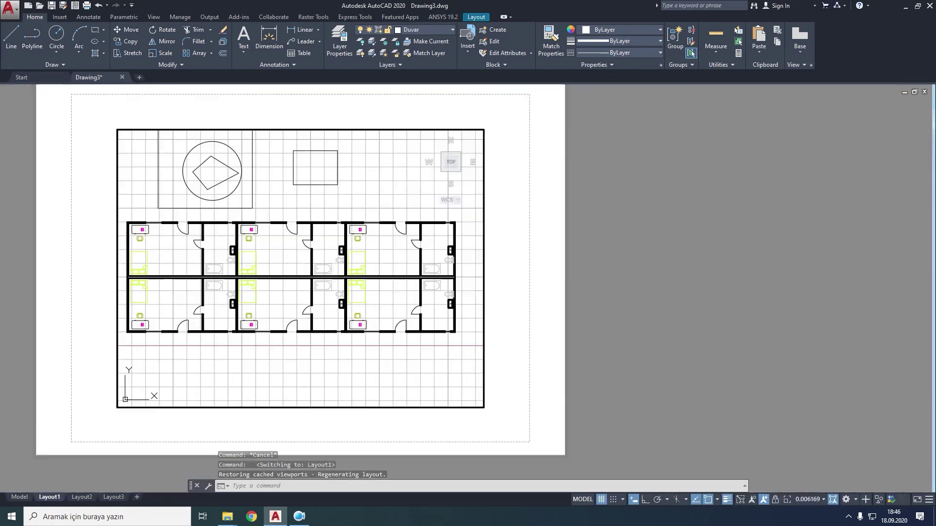
pyautogui.click(390, 65)
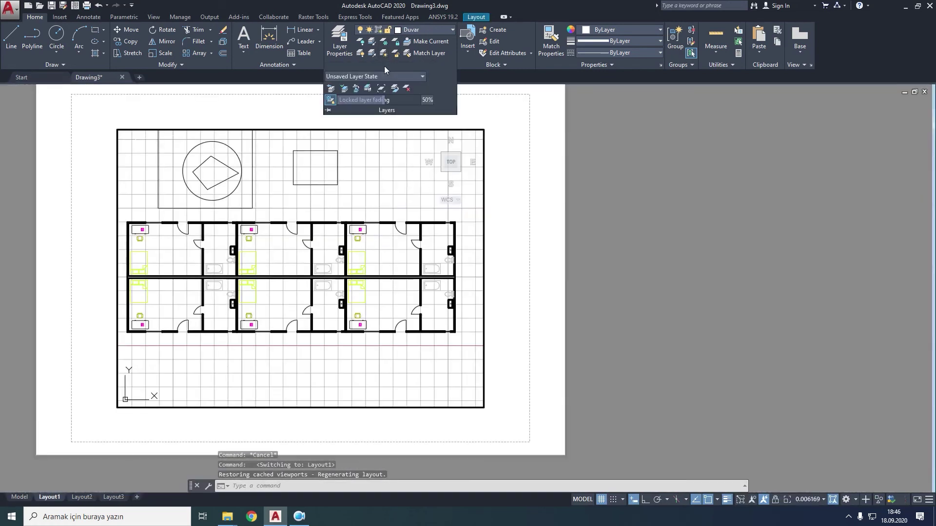
pyautogui.click(334, 87)
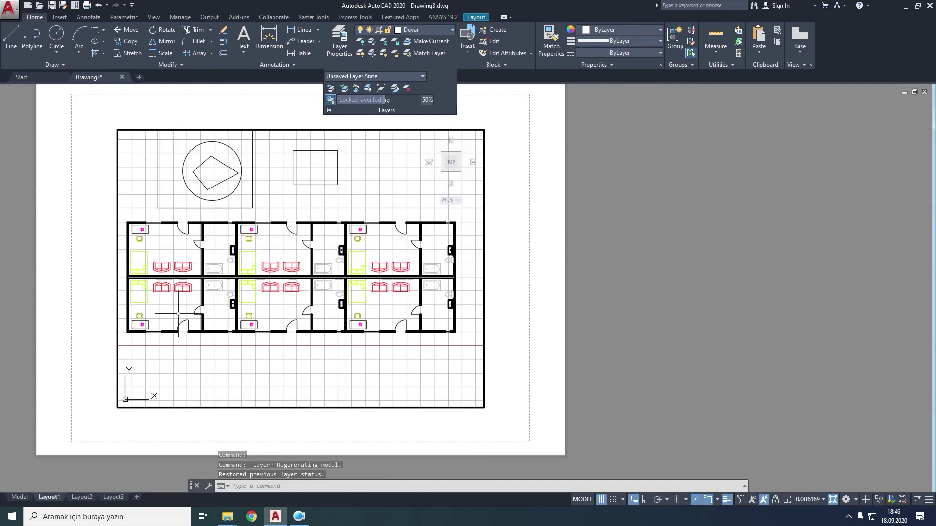
pyautogui.click(19, 497)
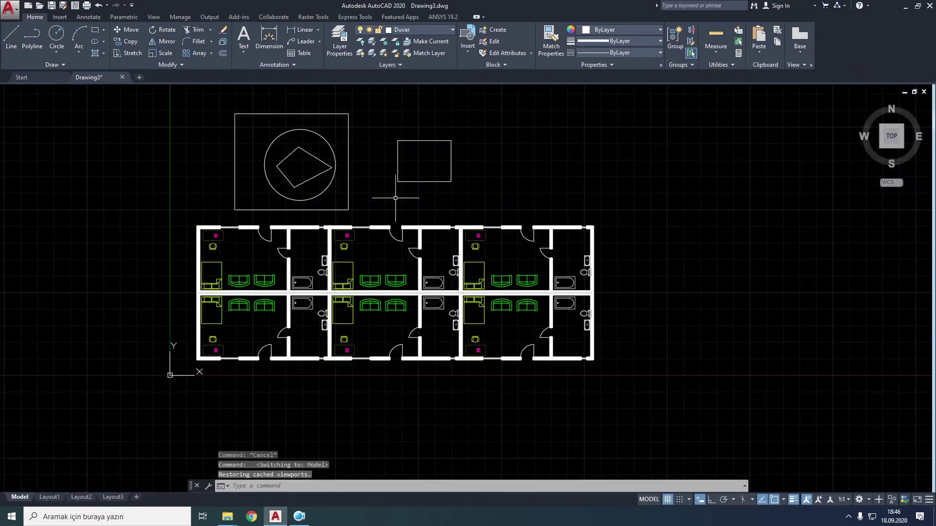
# - Freeze the circle block's layer Block 1 with block selection nesting set to Block
pyautogui.scroll(2, 359, 170)
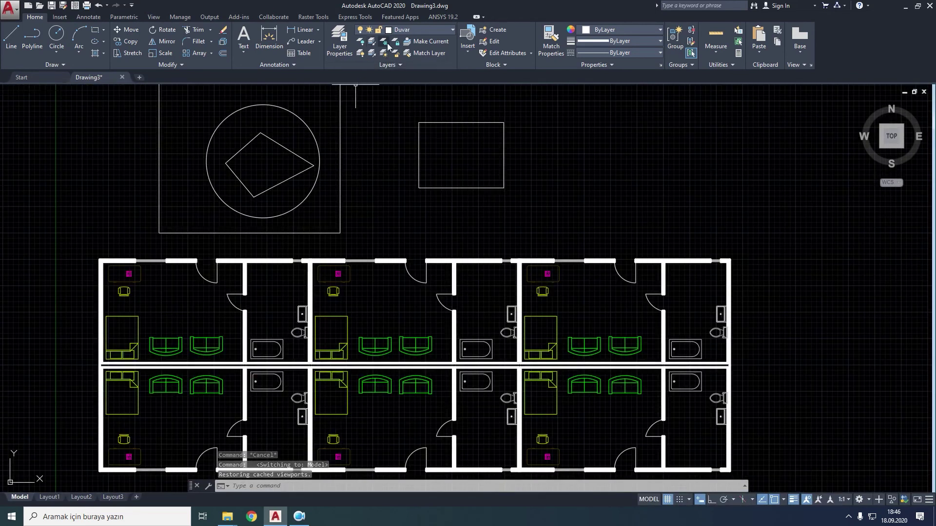
pyautogui.click(385, 45)
pyautogui.rightClick(390, 129)
pyautogui.click(414, 172)
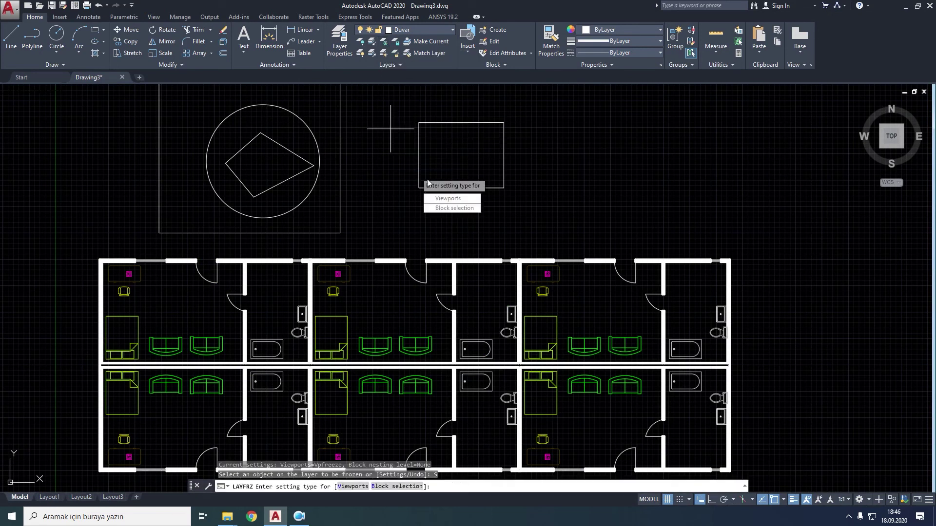
pyautogui.click(436, 208)
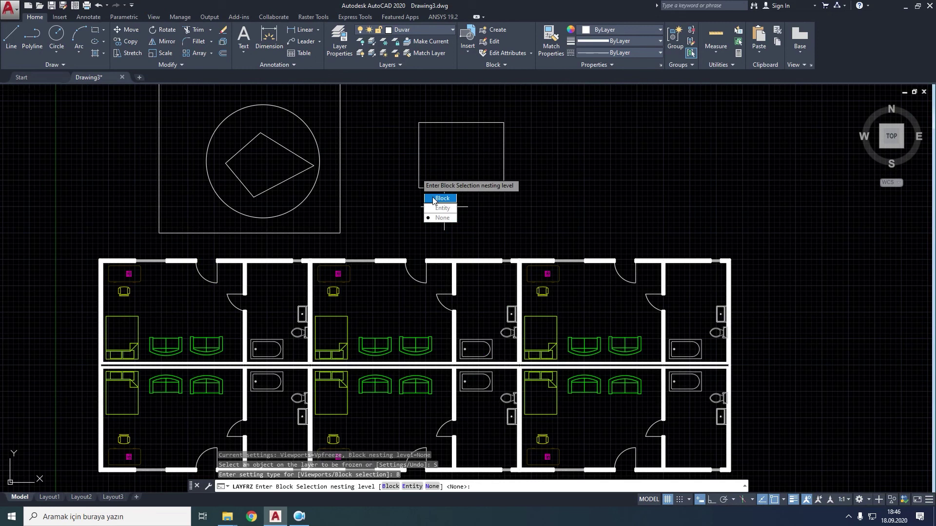
pyautogui.click(435, 199)
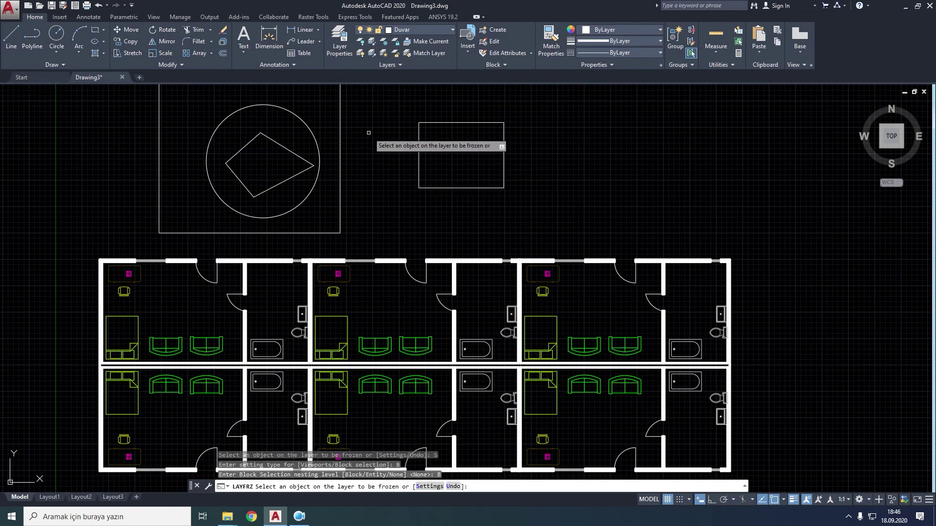
pyautogui.click(312, 131)
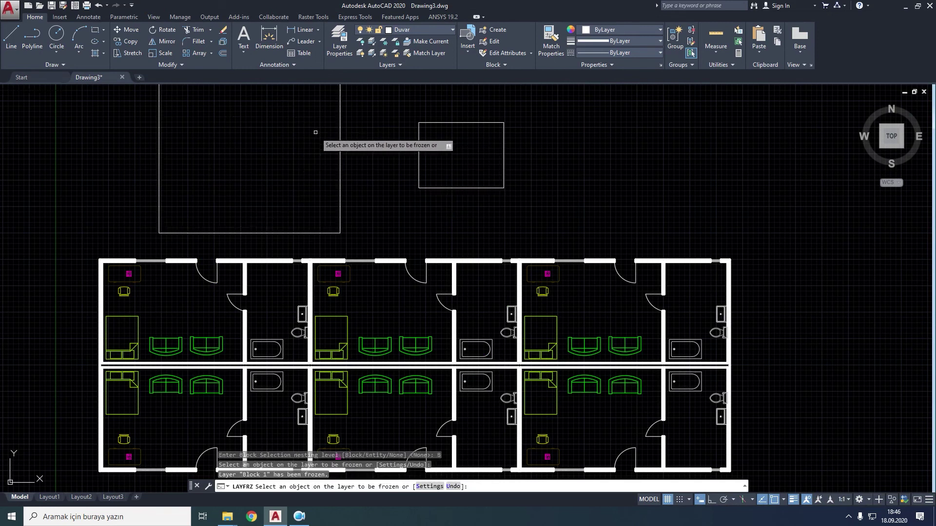
# - Thaw all layers, then freeze layer Block 2 by picking the block again
pyautogui.click(386, 57)
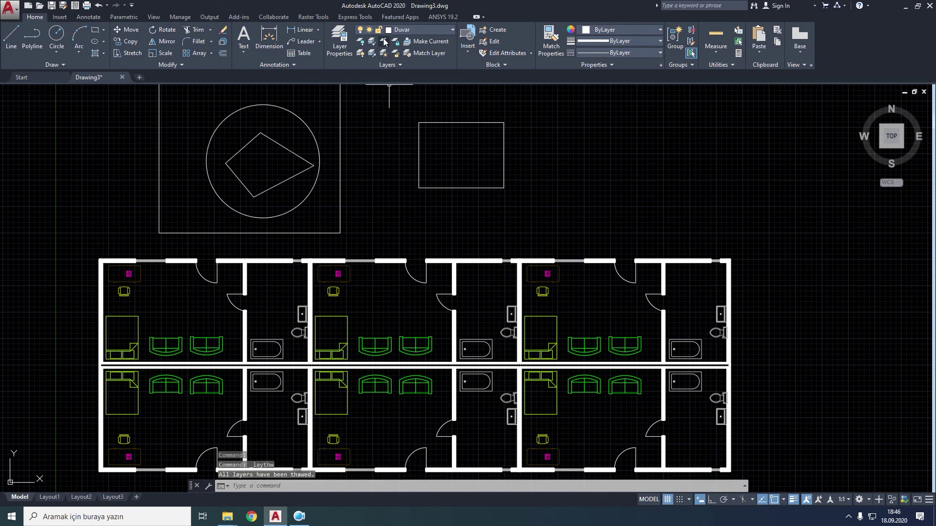
pyautogui.click(384, 41)
pyautogui.rightClick(372, 121)
pyautogui.click(399, 165)
pyautogui.press('Down')
pyautogui.press('Down')
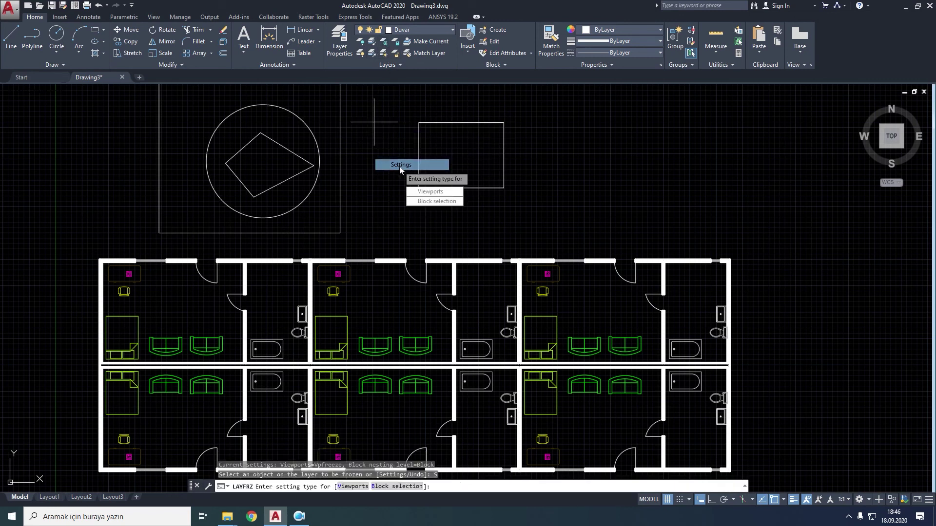
pyautogui.press('Return')
pyautogui.press('Return')
pyautogui.click(340, 178)
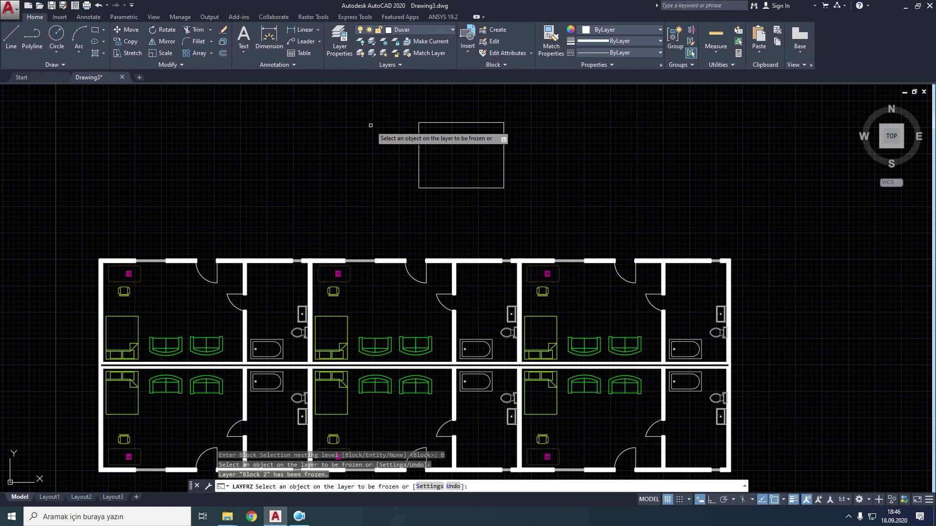
pyautogui.click(384, 47)
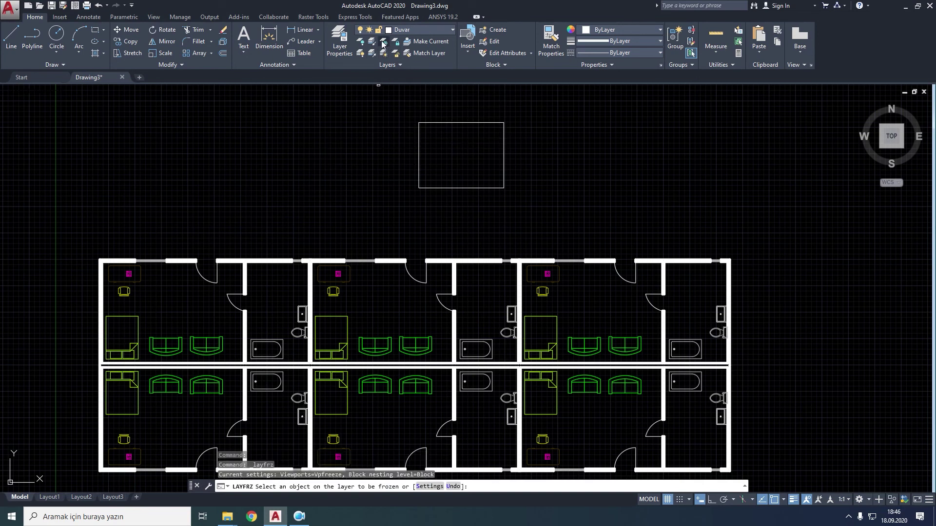
# - Abandon the freeze settings change and thaw all layers to restore the hidden geometry
pyautogui.rightClick(343, 136)
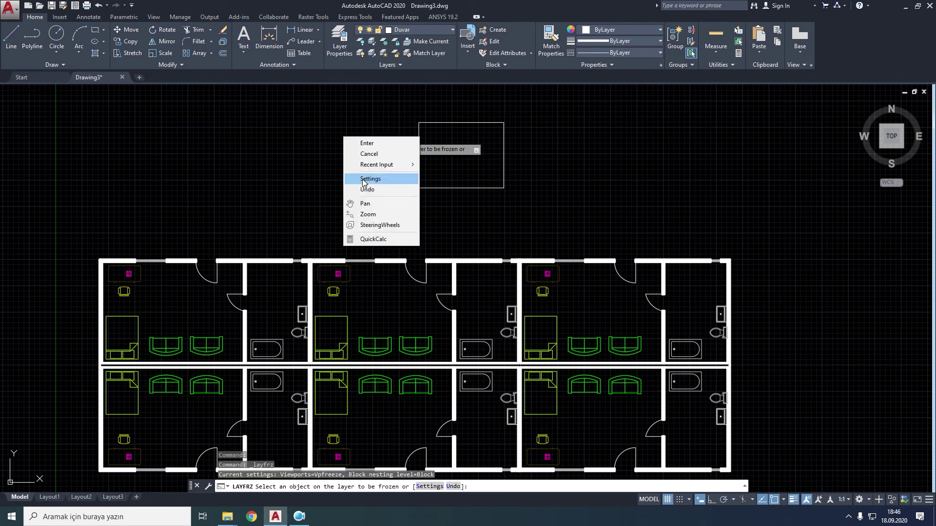
pyautogui.click(367, 182)
pyautogui.press('Down')
pyautogui.press('Down')
pyautogui.press('Return')
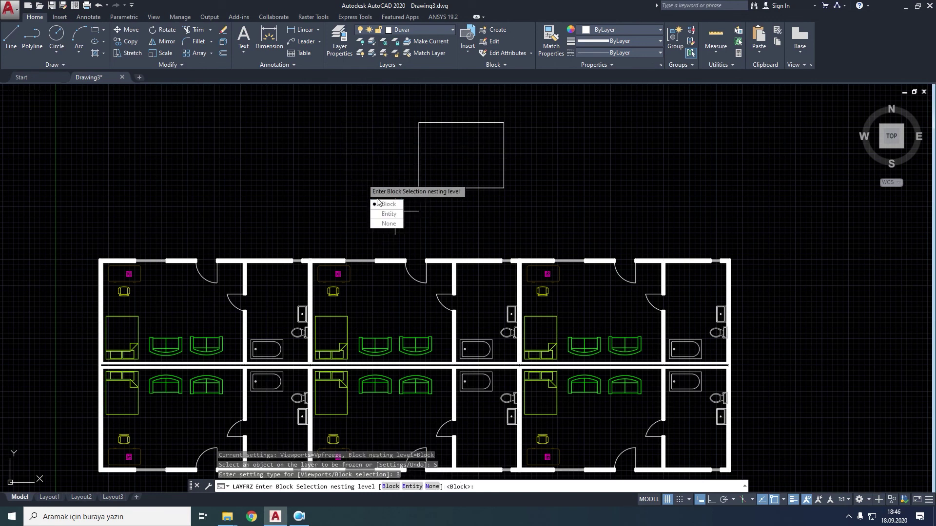
pyautogui.press('Escape')
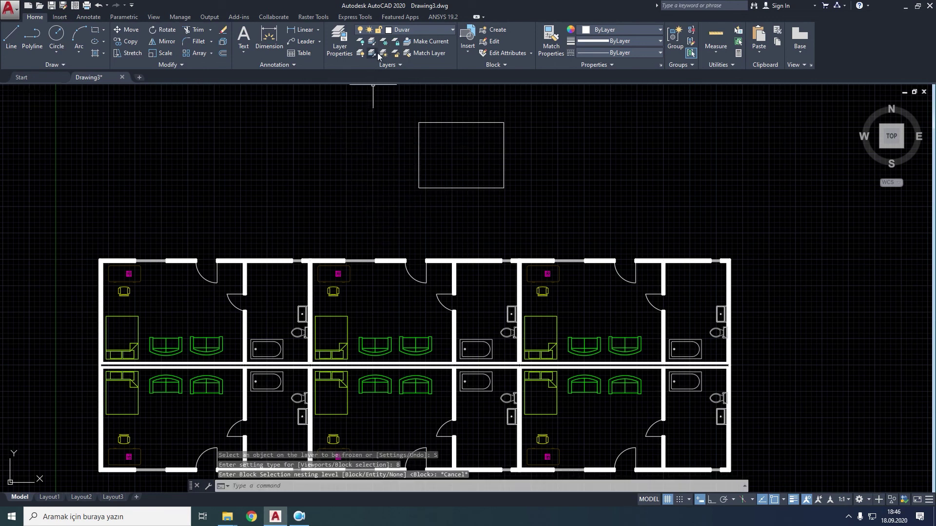
pyautogui.click(383, 54)
# - Freeze layer 0 via the circle with Entity nesting, then thaw it from the Layer dropdown
pyautogui.click(385, 44)
pyautogui.rightClick(375, 144)
pyautogui.click(401, 185)
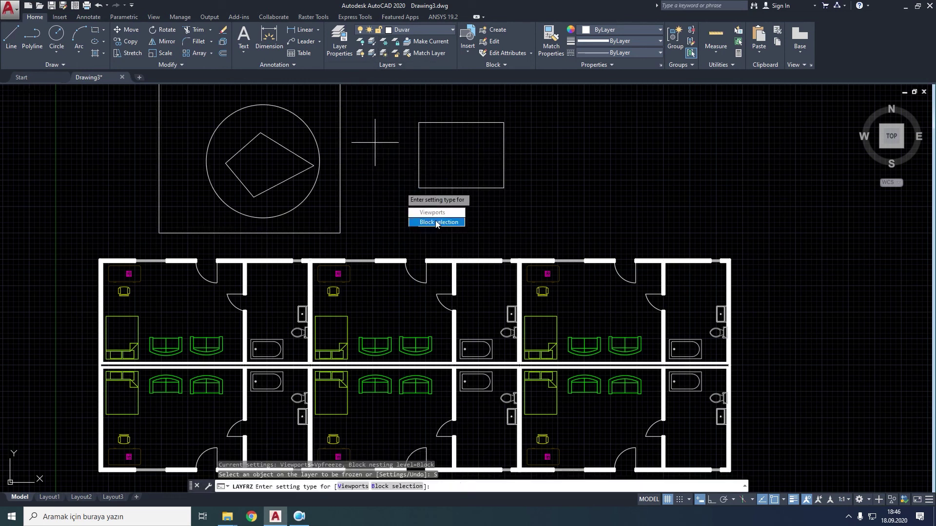
pyautogui.press('Down')
pyautogui.press('Return')
pyautogui.click(422, 222)
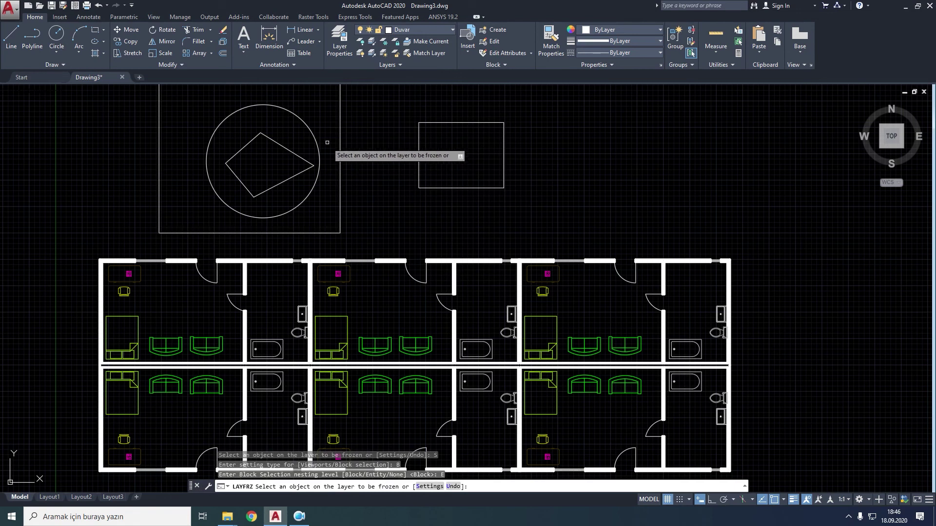
pyautogui.click(293, 151)
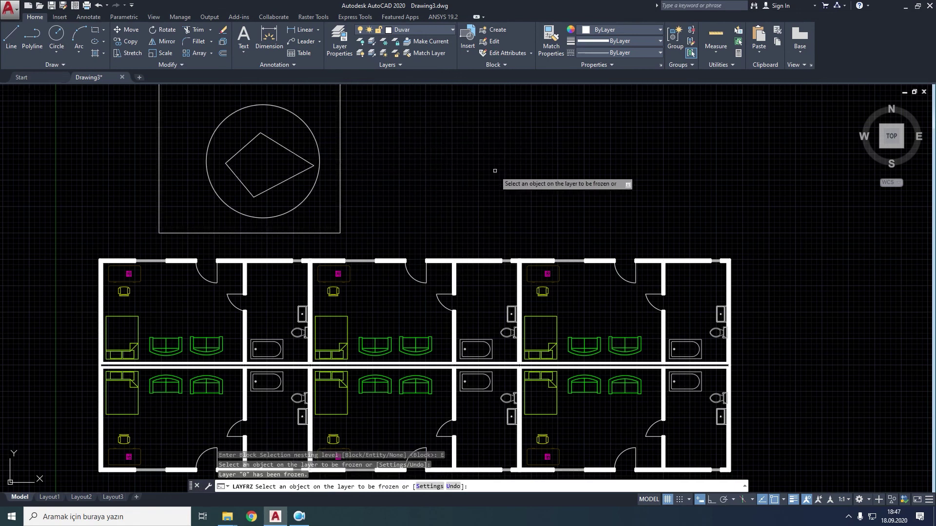
pyautogui.click(430, 31)
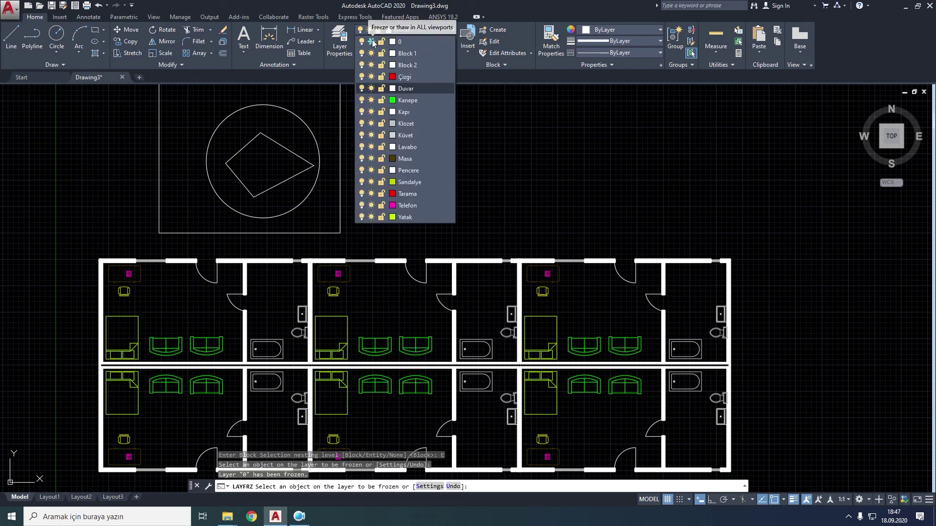
pyautogui.click(372, 42)
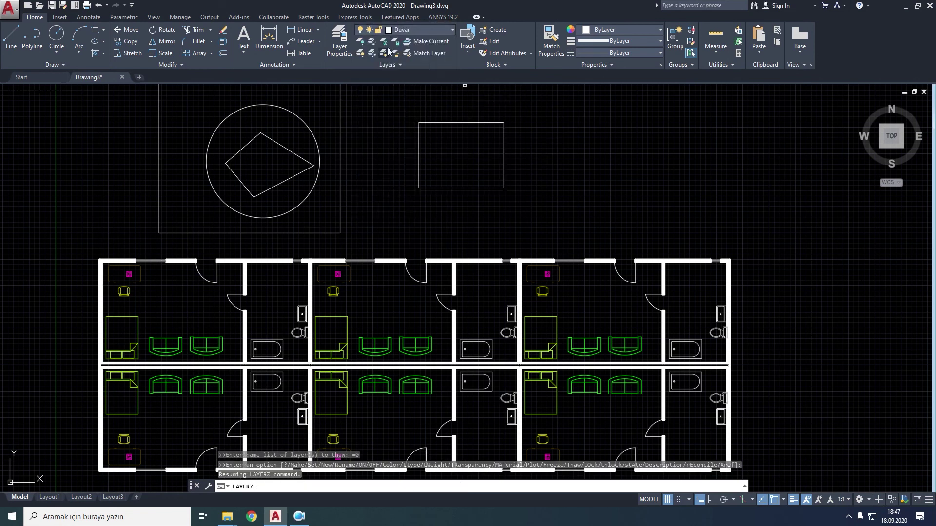
# - Freeze layer Block 2 with block nesting None by picking the frame, then undo it
pyautogui.click(384, 42)
pyautogui.rightClick(391, 138)
pyautogui.click(421, 184)
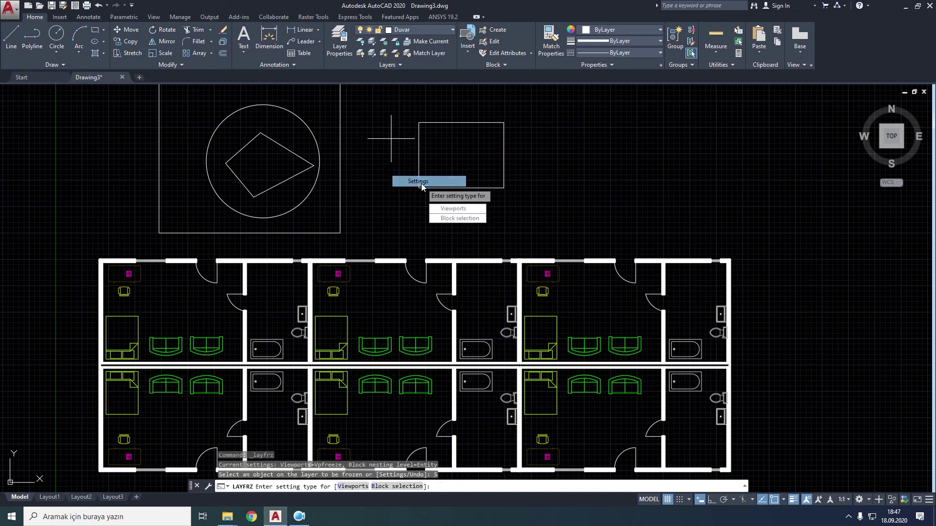
pyautogui.click(461, 220)
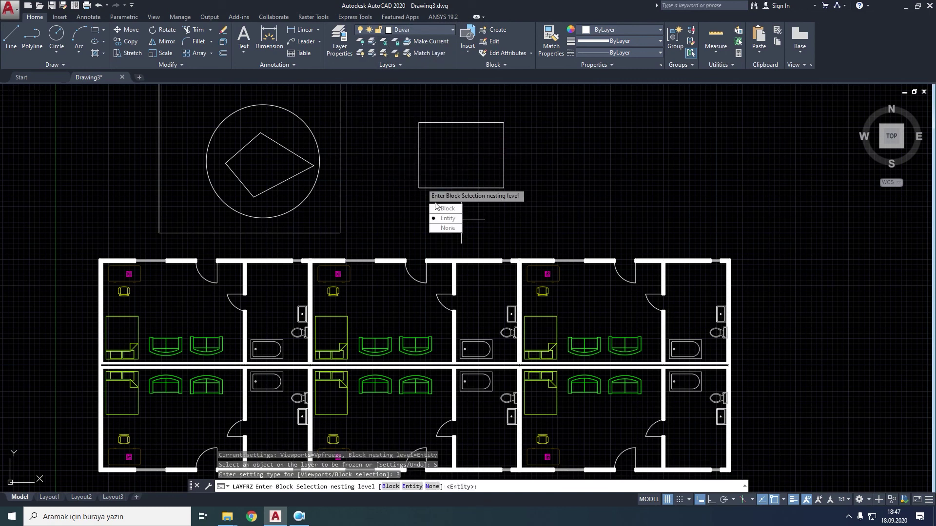
pyautogui.click(444, 229)
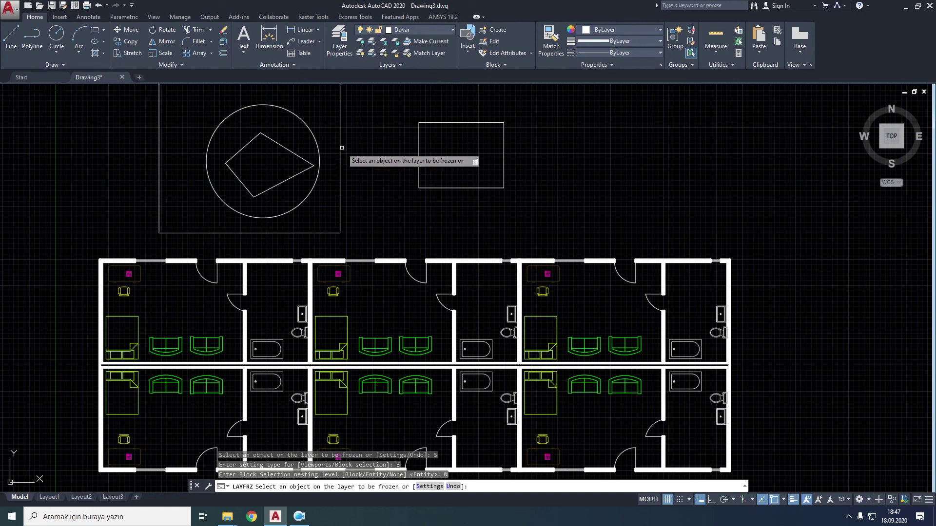
pyautogui.click(341, 152)
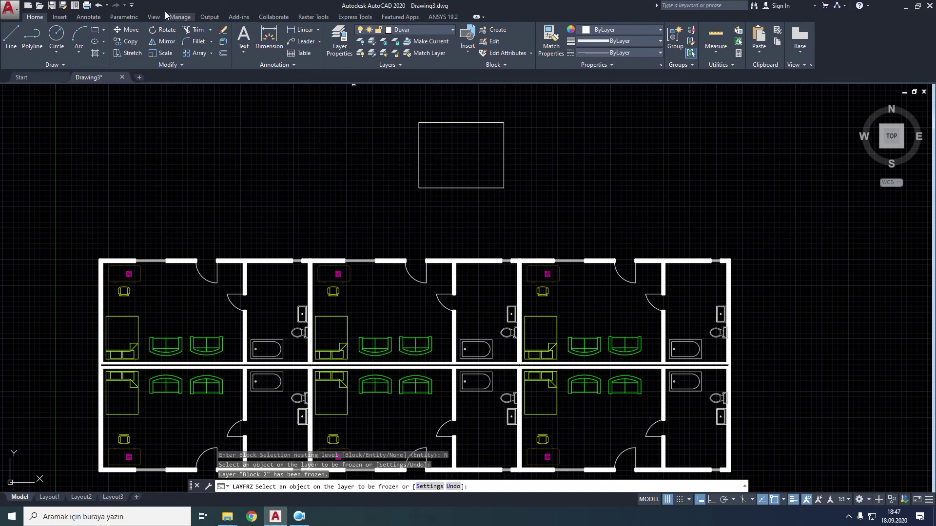
pyautogui.click(98, 5)
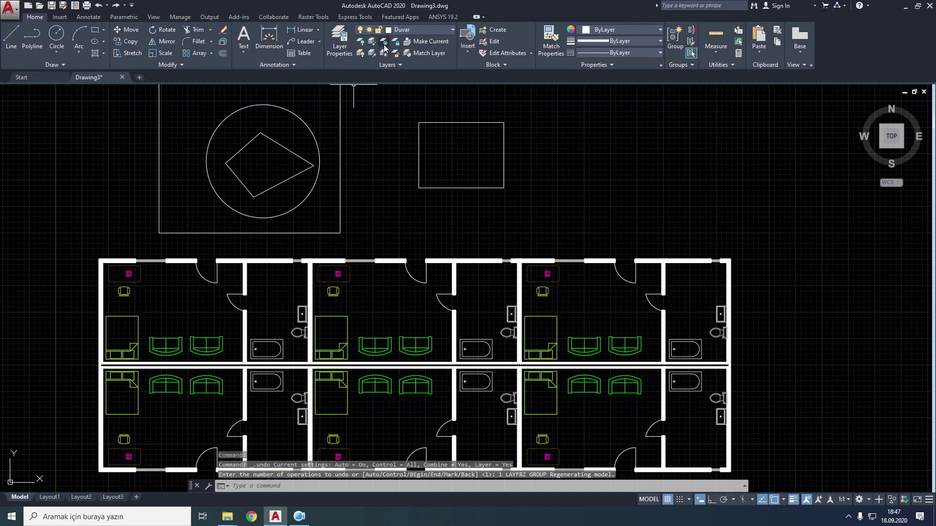
# - Freeze Block 2 again with nesting None via the framed circle, then thaw all layers
pyautogui.click(385, 47)
pyautogui.rightClick(384, 129)
pyautogui.click(399, 173)
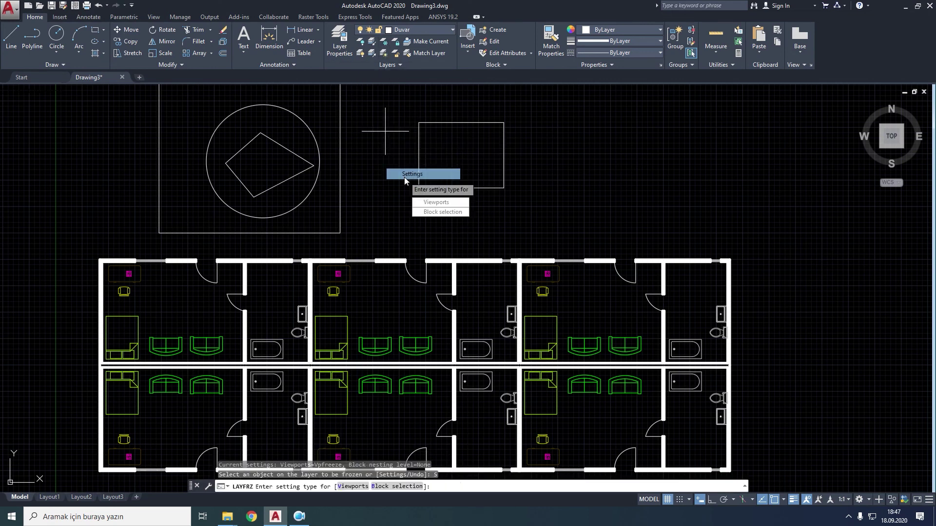
pyautogui.click(437, 213)
pyautogui.click(426, 222)
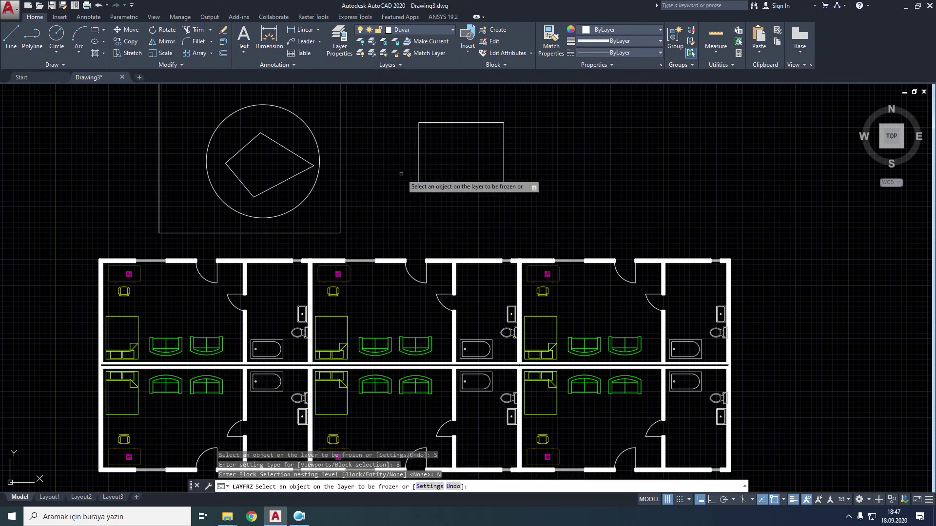
pyautogui.click(311, 134)
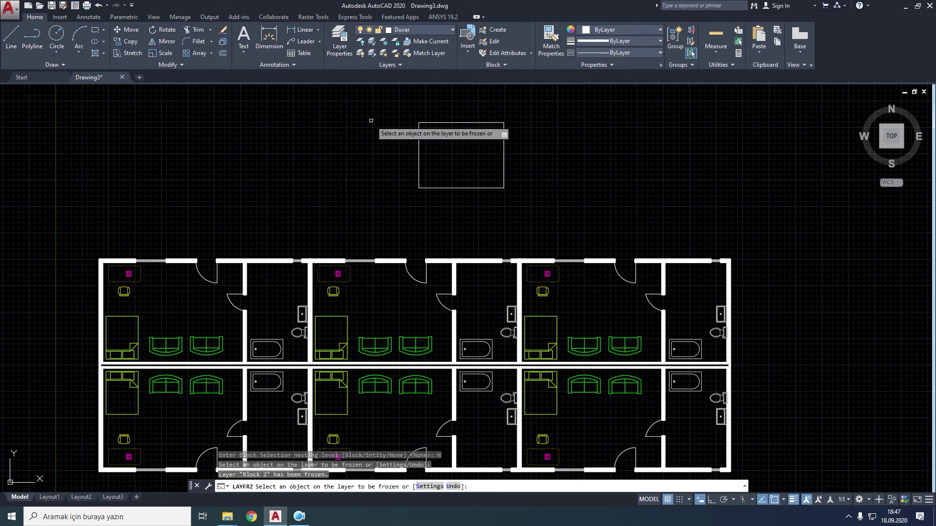
pyautogui.click(383, 53)
pyautogui.click(561, 112)
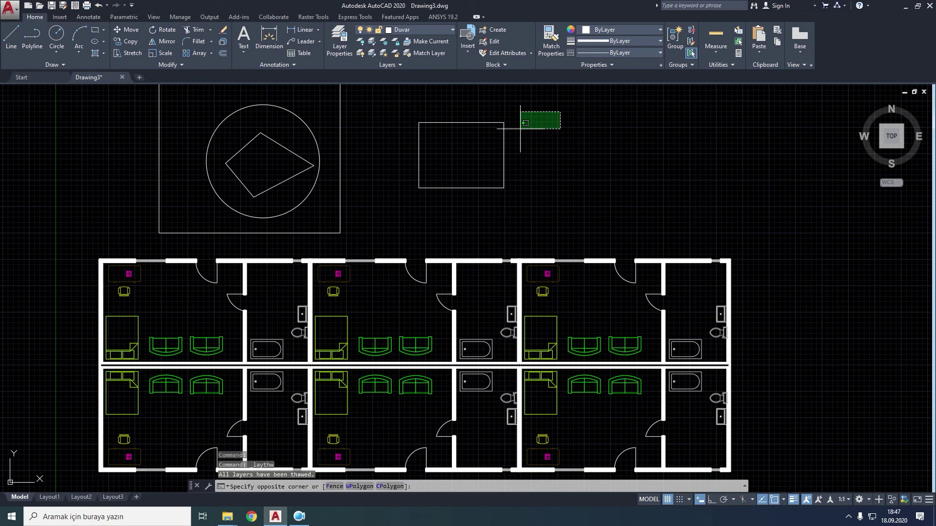
# - Erase the frame, circle, diamond and square, then lock and unlock layer Kanepe via a sofa
pyautogui.click(249, 221)
pyautogui.press('Delete')
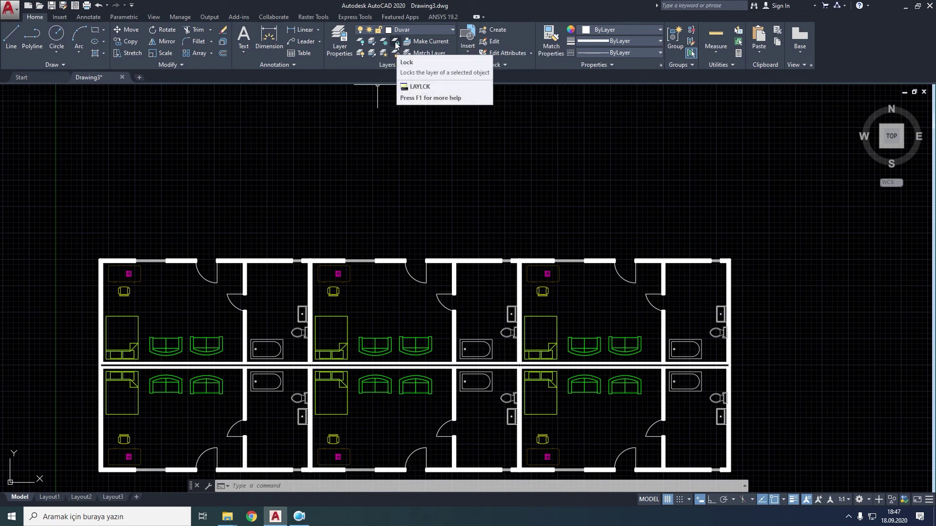
pyautogui.click(395, 45)
pyautogui.scroll(2, 389, 341)
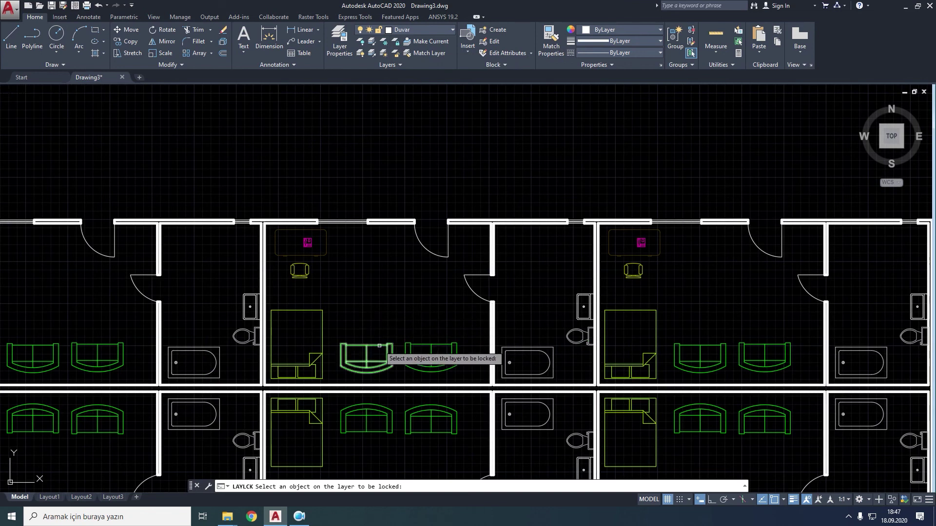
pyautogui.click(379, 346)
pyautogui.scroll(-2, 387, 323)
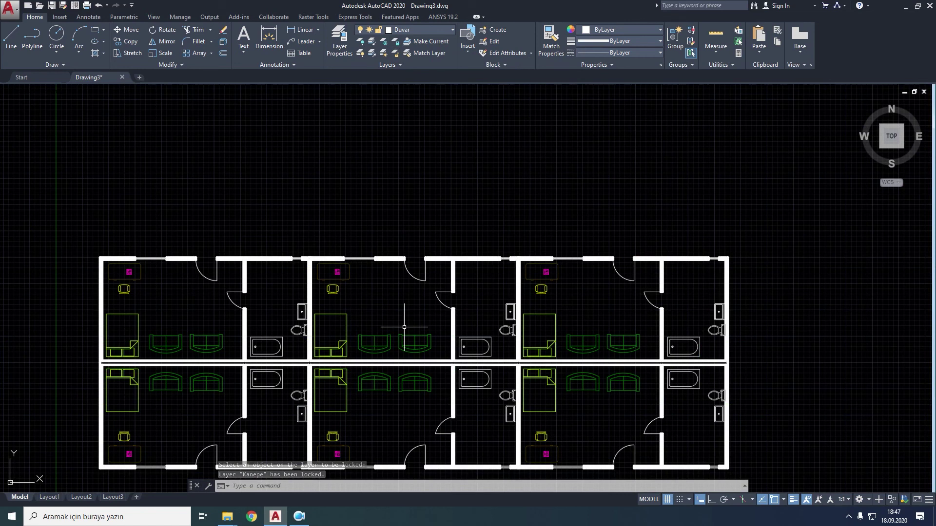
pyautogui.click(396, 54)
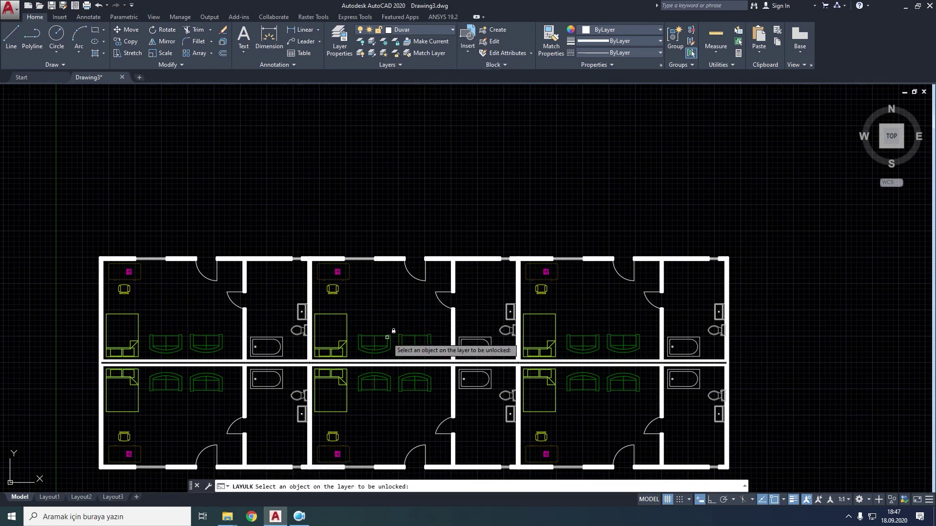
pyautogui.click(387, 337)
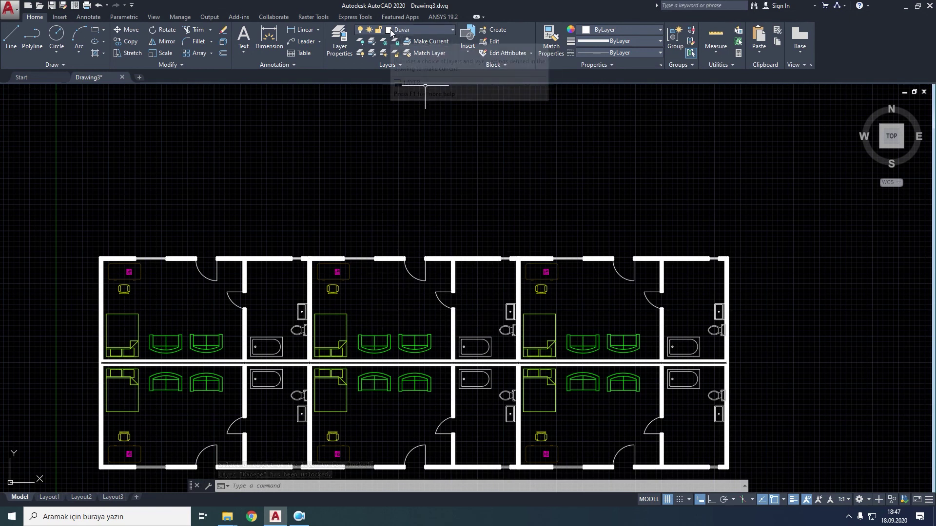
# - Make Yatak current by picking the bed, and move the chair onto layer Kanepe via a sofa
pyautogui.click(423, 42)
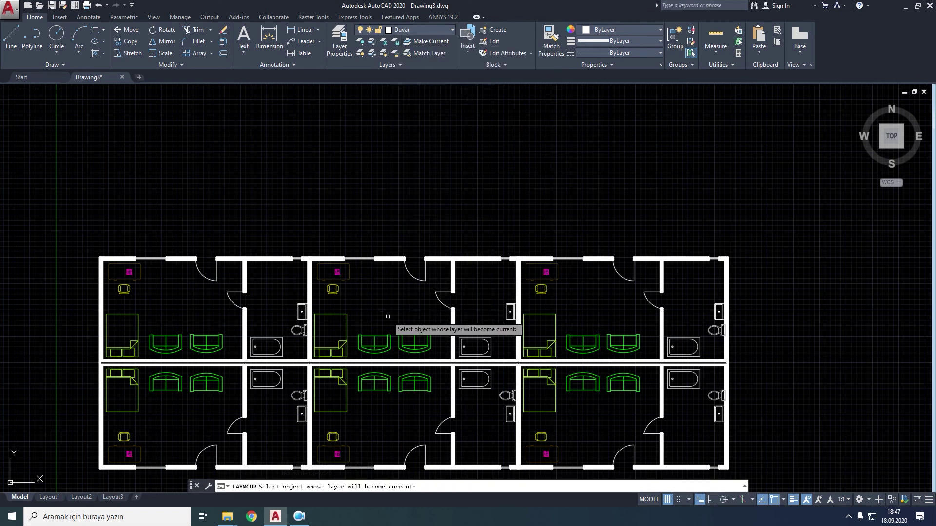
pyautogui.click(348, 320)
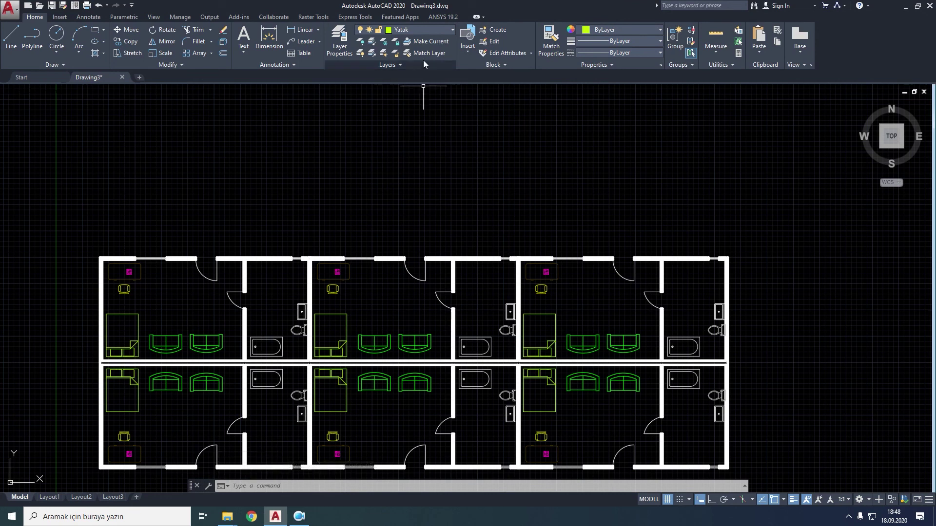
pyautogui.click(422, 56)
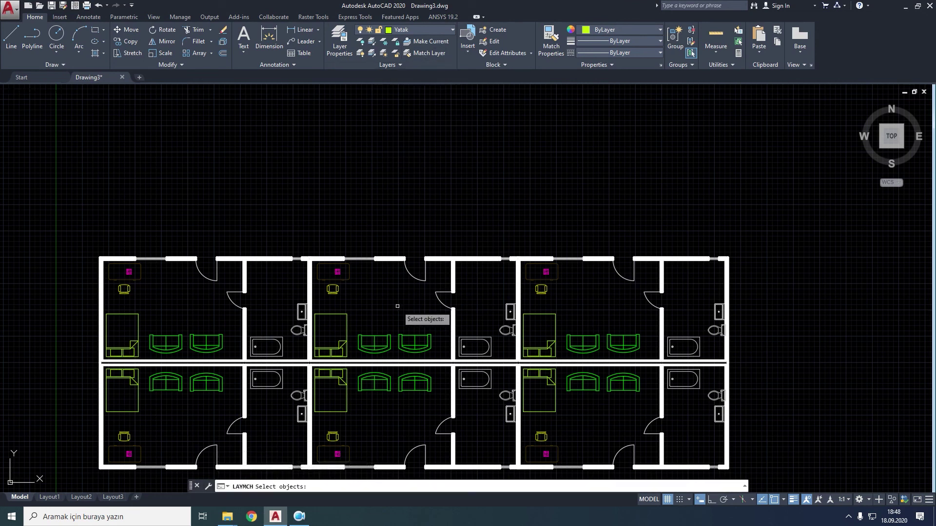
pyautogui.scroll(2, 362, 305)
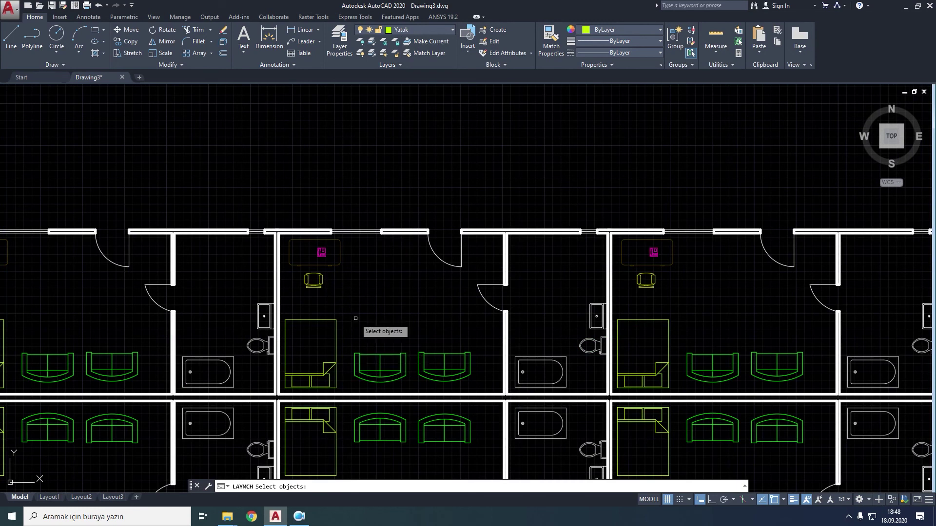
pyautogui.click(314, 280)
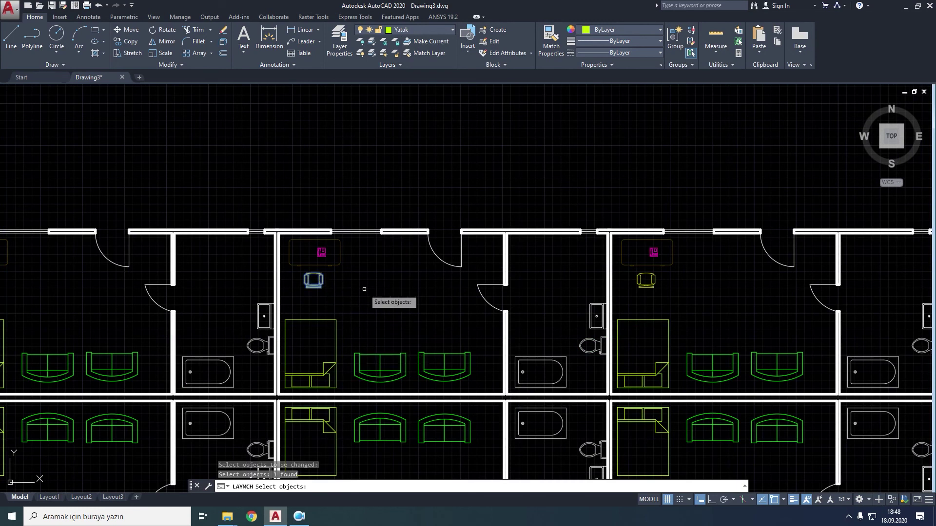
pyautogui.press('Return')
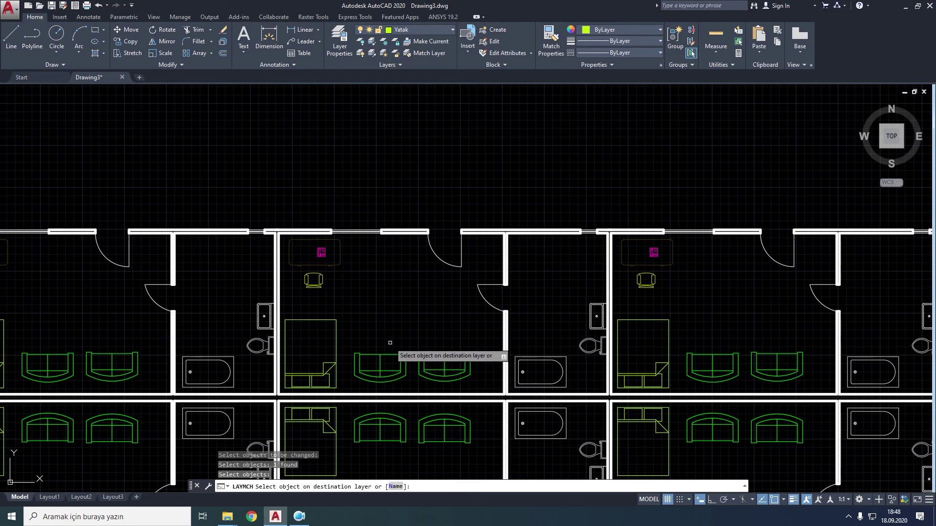
pyautogui.click(388, 354)
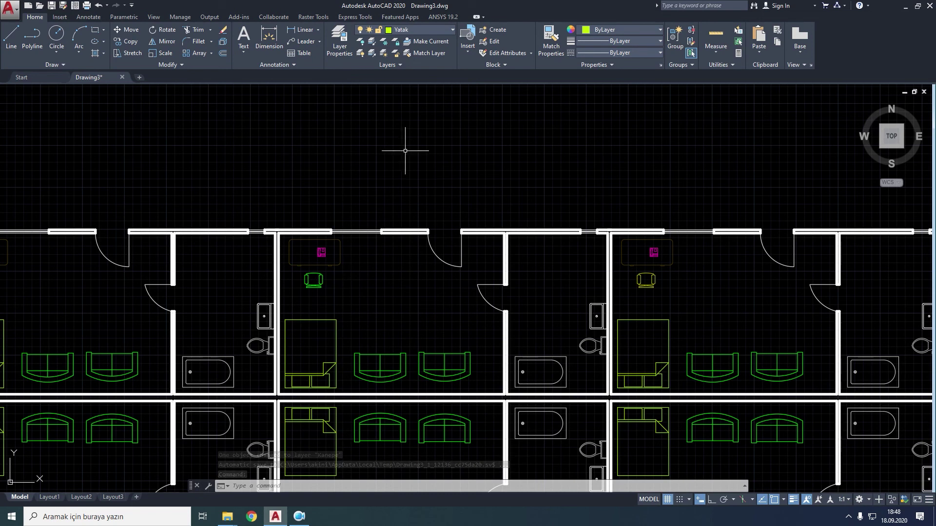
# - Undo the last layer change with Layer Previous and confirm Duvar is the current layer again
pyautogui.click(399, 64)
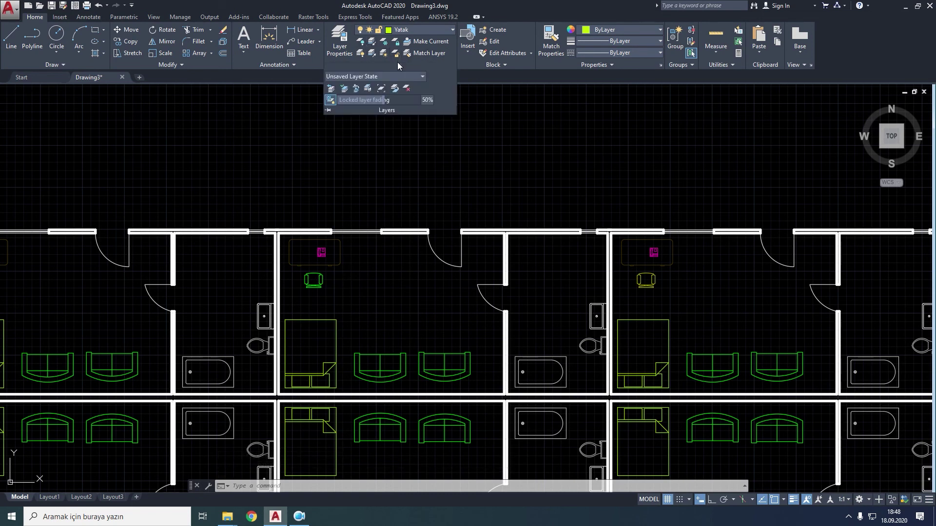
pyautogui.click(332, 91)
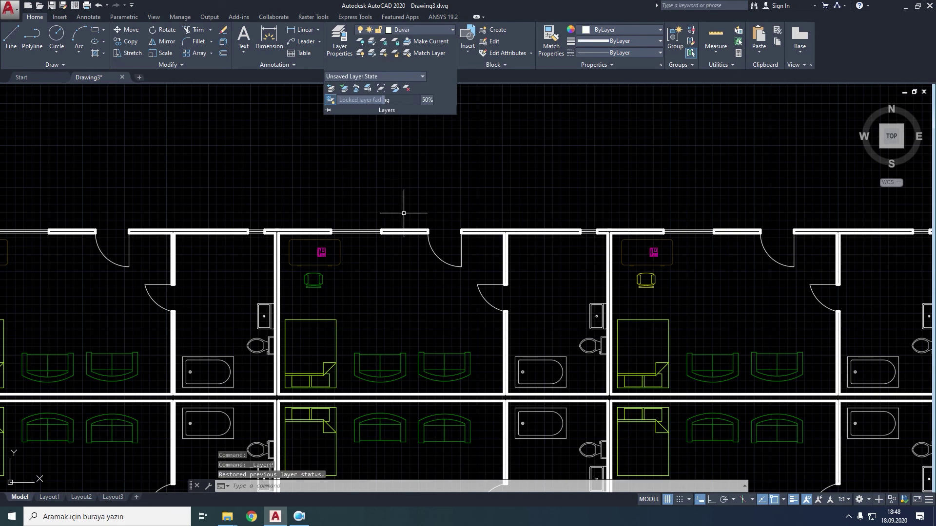
pyautogui.press('Escape')
pyautogui.click(409, 31)
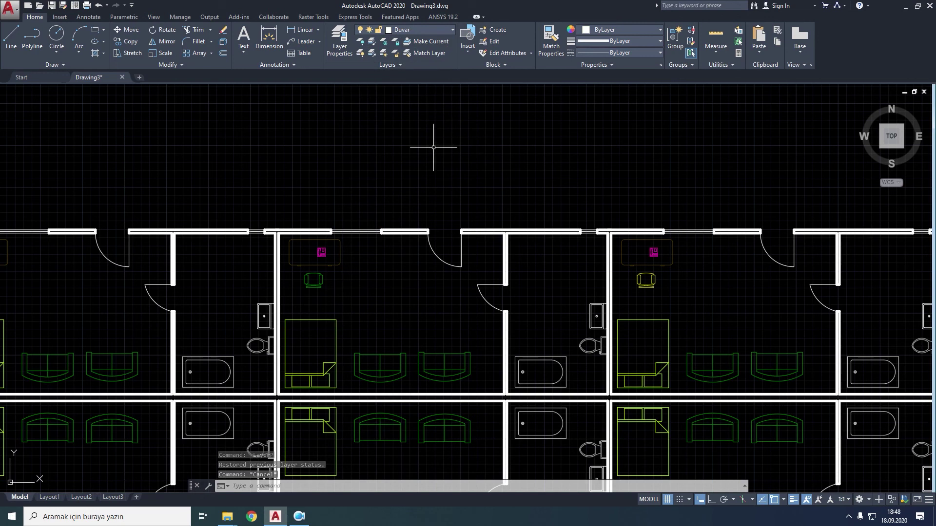
pyautogui.click(299, 516)
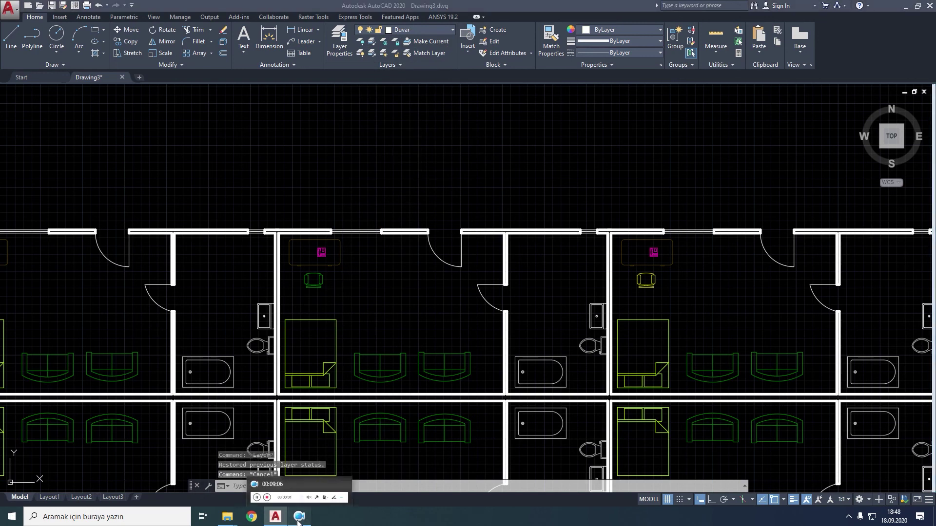